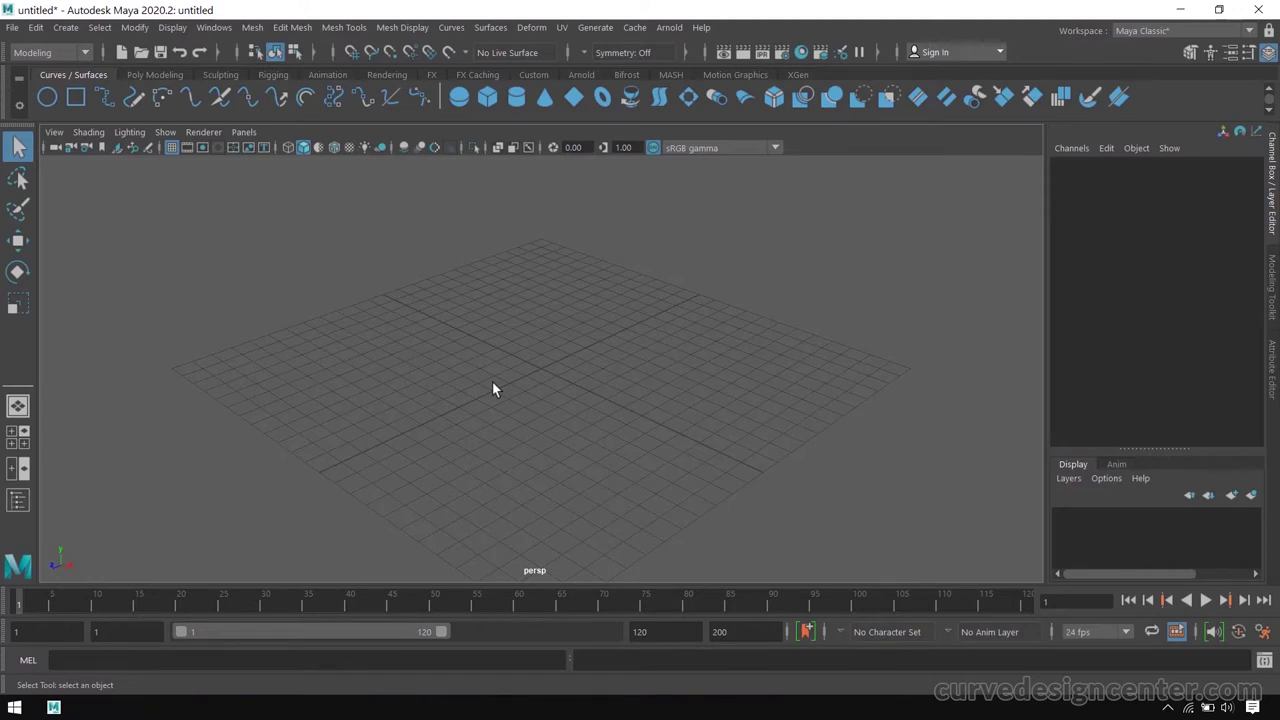
Create a NURBS sphere on the grid and insert a horizontal isoparm on its upper half at about U 2.411.
click(461, 98)
drag(563, 416, 568, 422)
right_drag(626, 319, 621, 228)
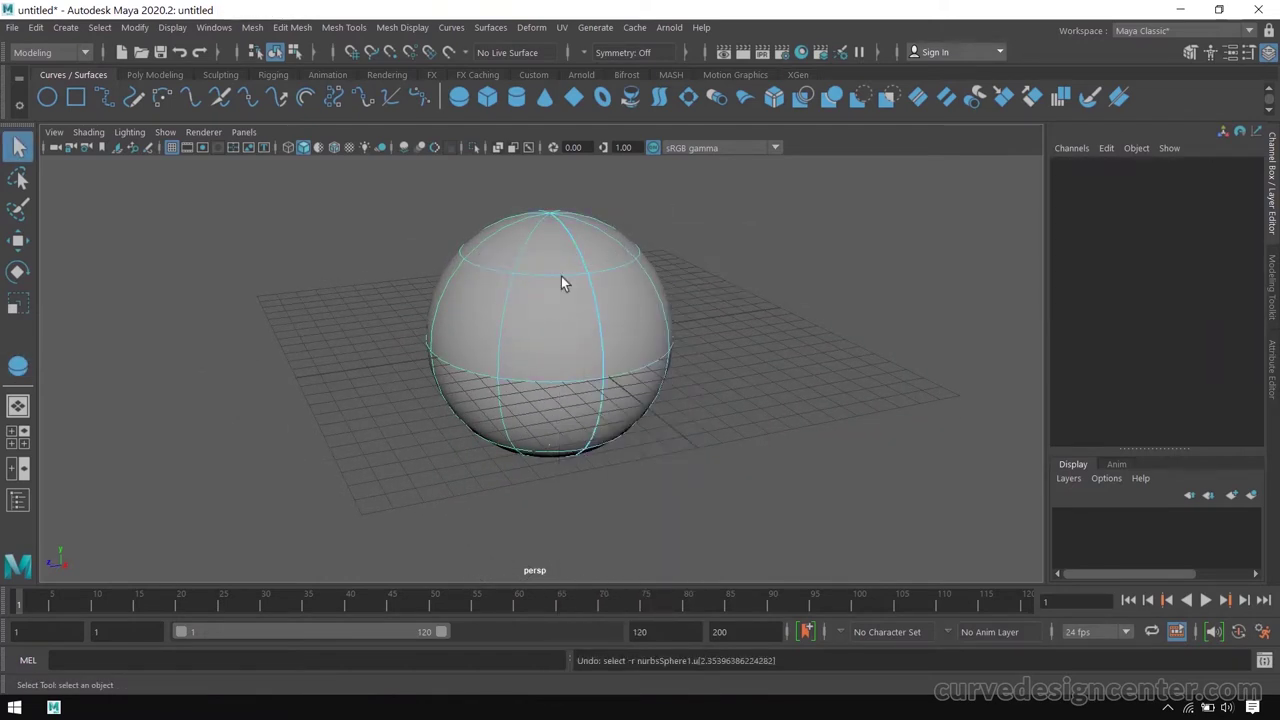
click(563, 338)
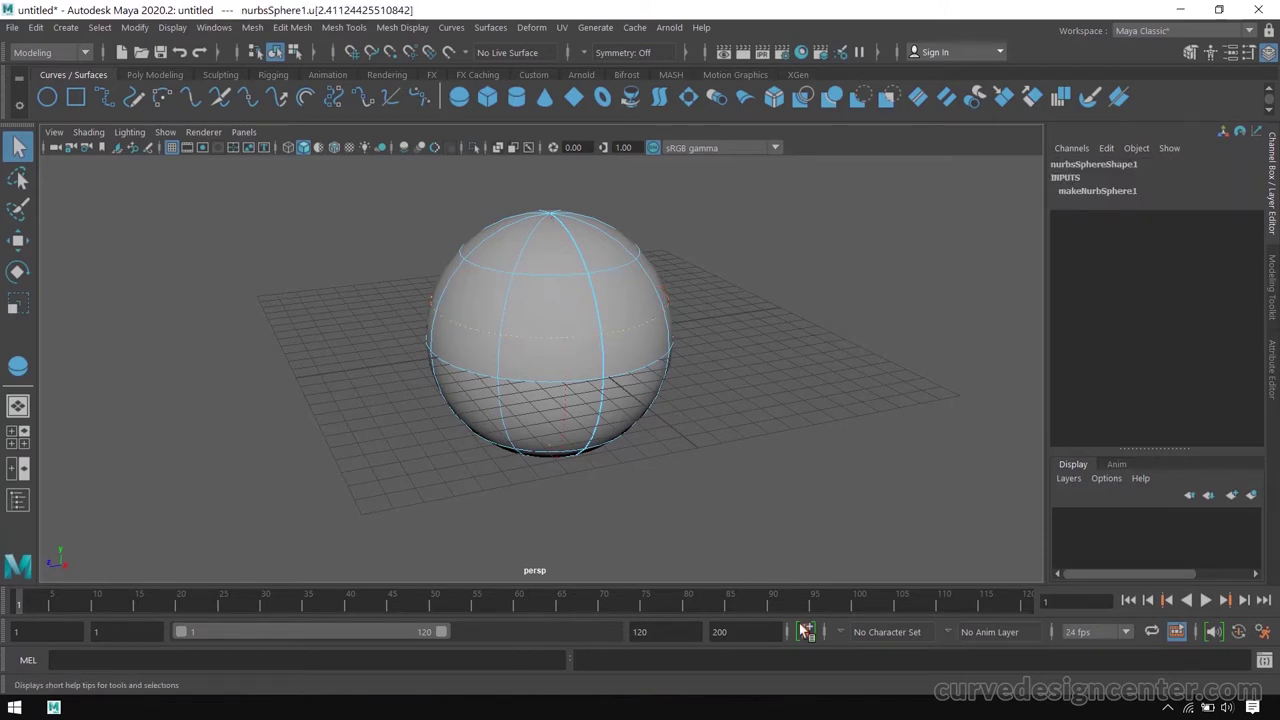
click(493, 29)
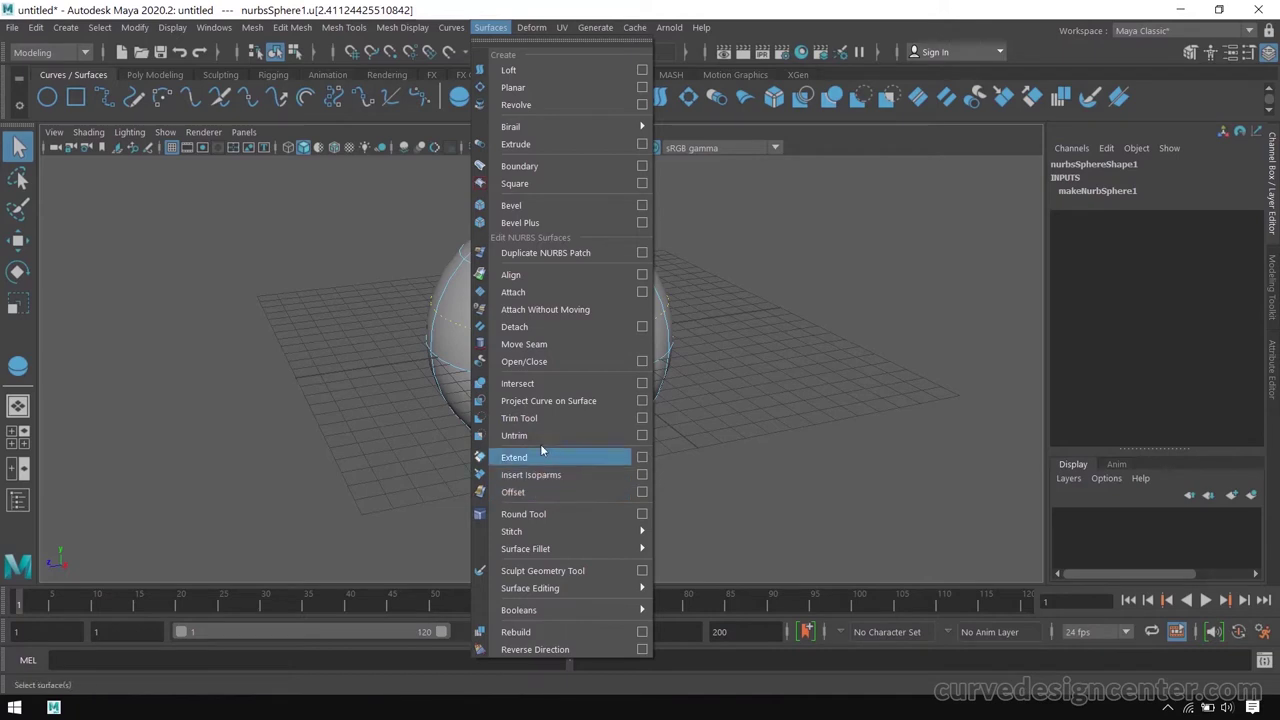
click(553, 476)
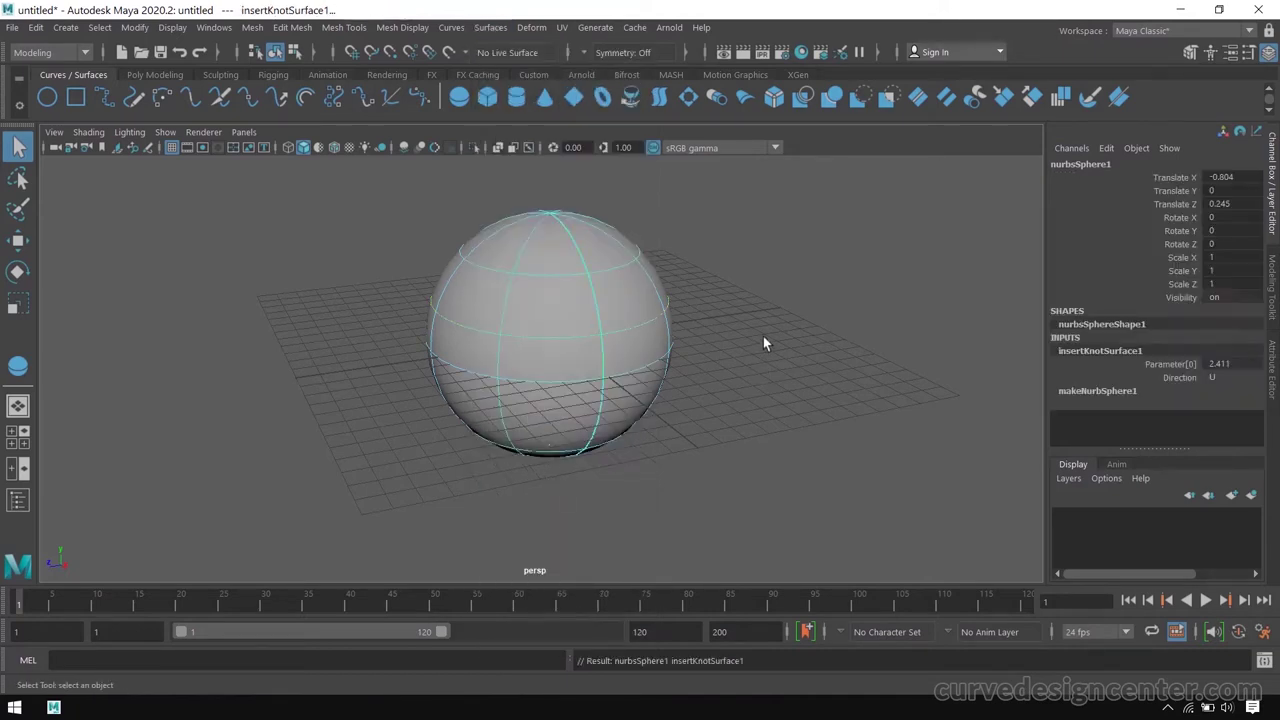
Detach the sphere's surface at the inserted isoparm and delete the upper piece to leave an open bowl.
right_drag(553, 324, 553, 215)
drag(541, 340, 541, 340)
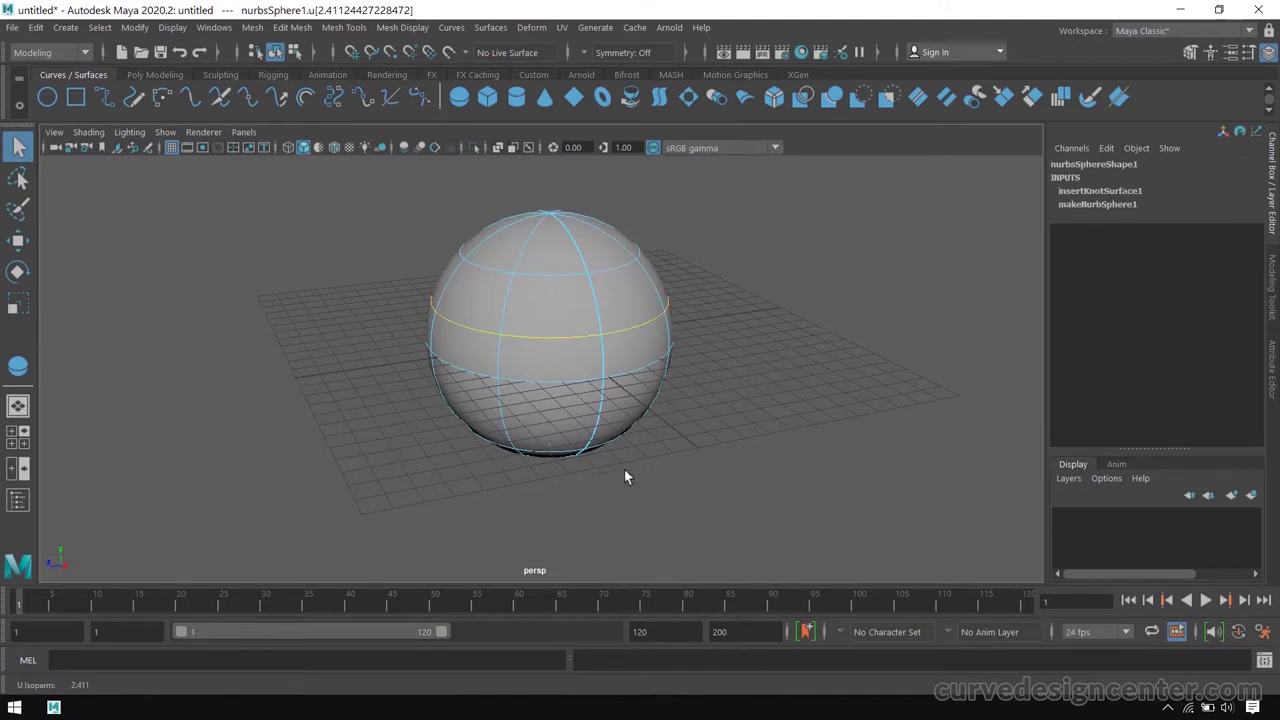
click(490, 27)
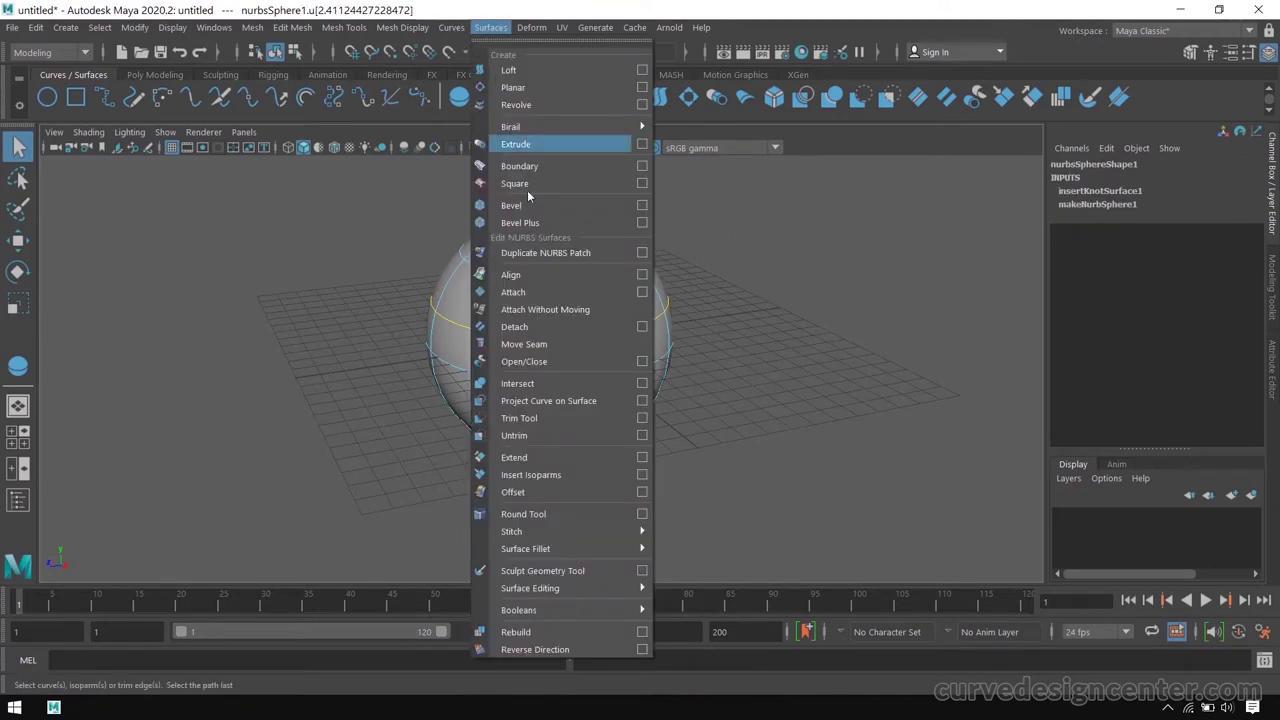
click(514, 327)
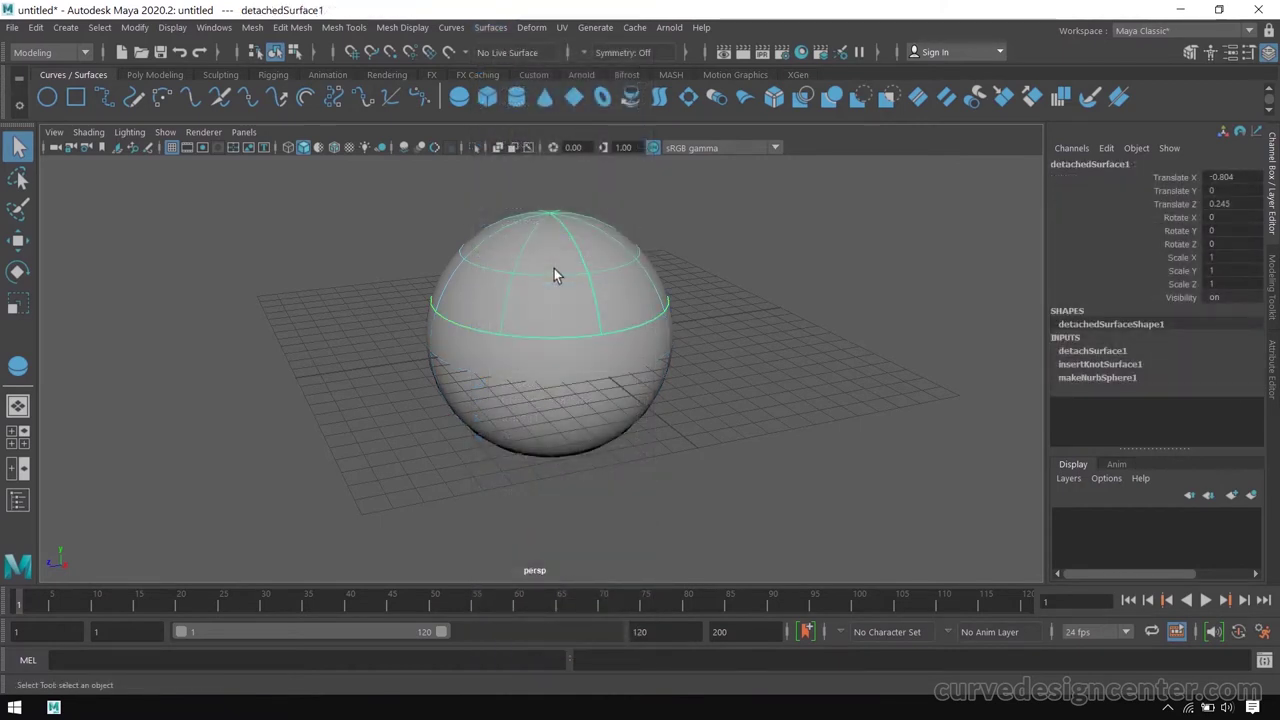
key(Delete)
click(588, 362)
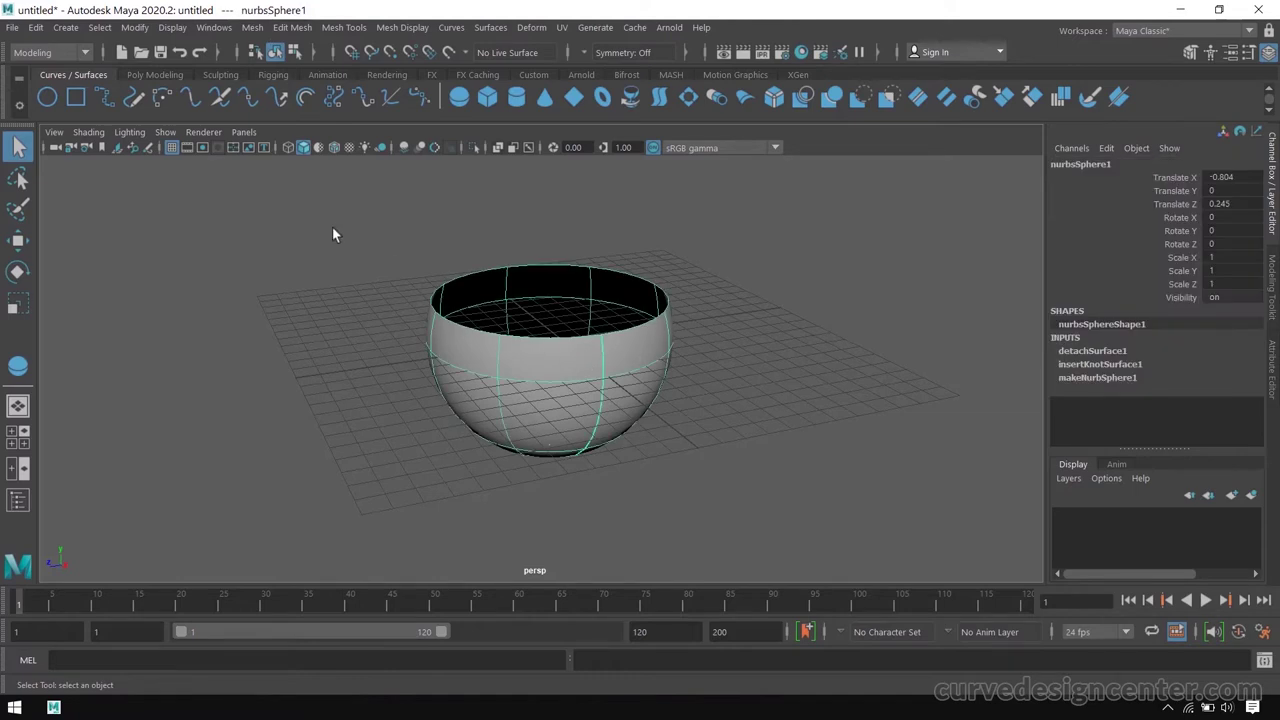
Turn on Wireframe on Shaded in the perspective view and deselect the bowl.
click(88, 132)
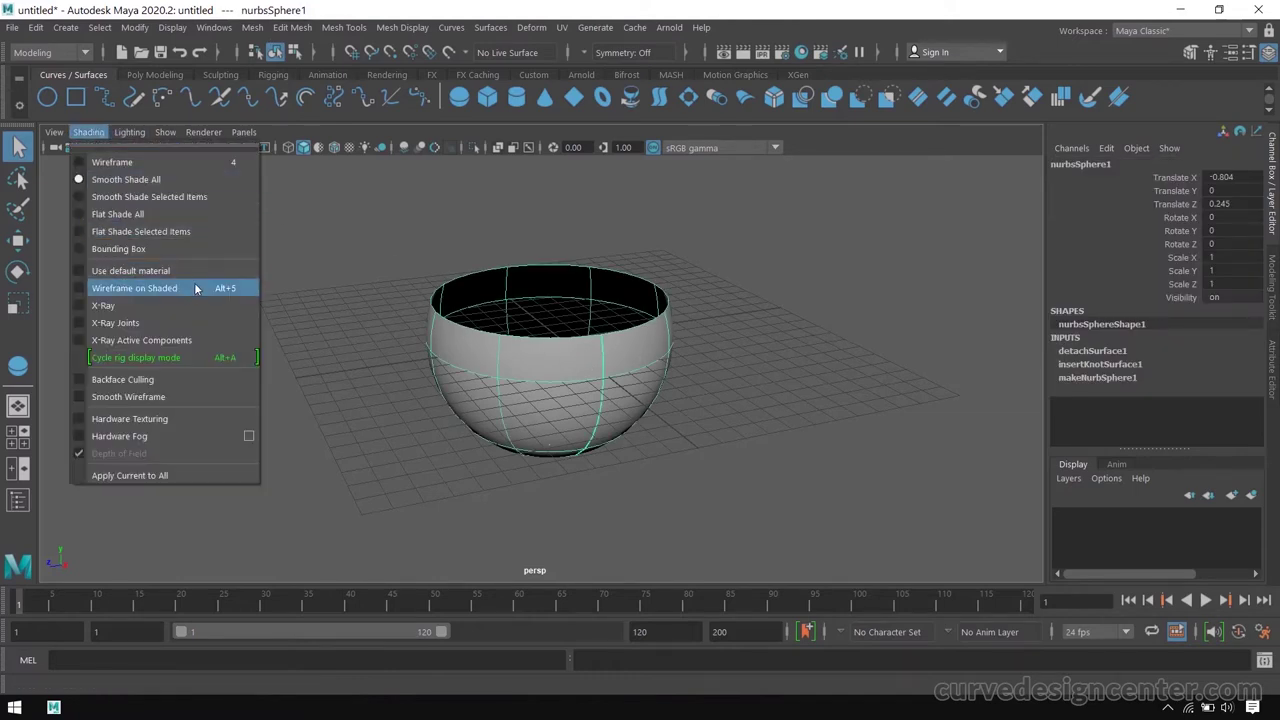
click(195, 288)
click(330, 320)
Duplicate a surface curve from the bowl at a horizontal isoparm about U 2.179, just below the rim.
alt+drag(400, 330, 559, 345)
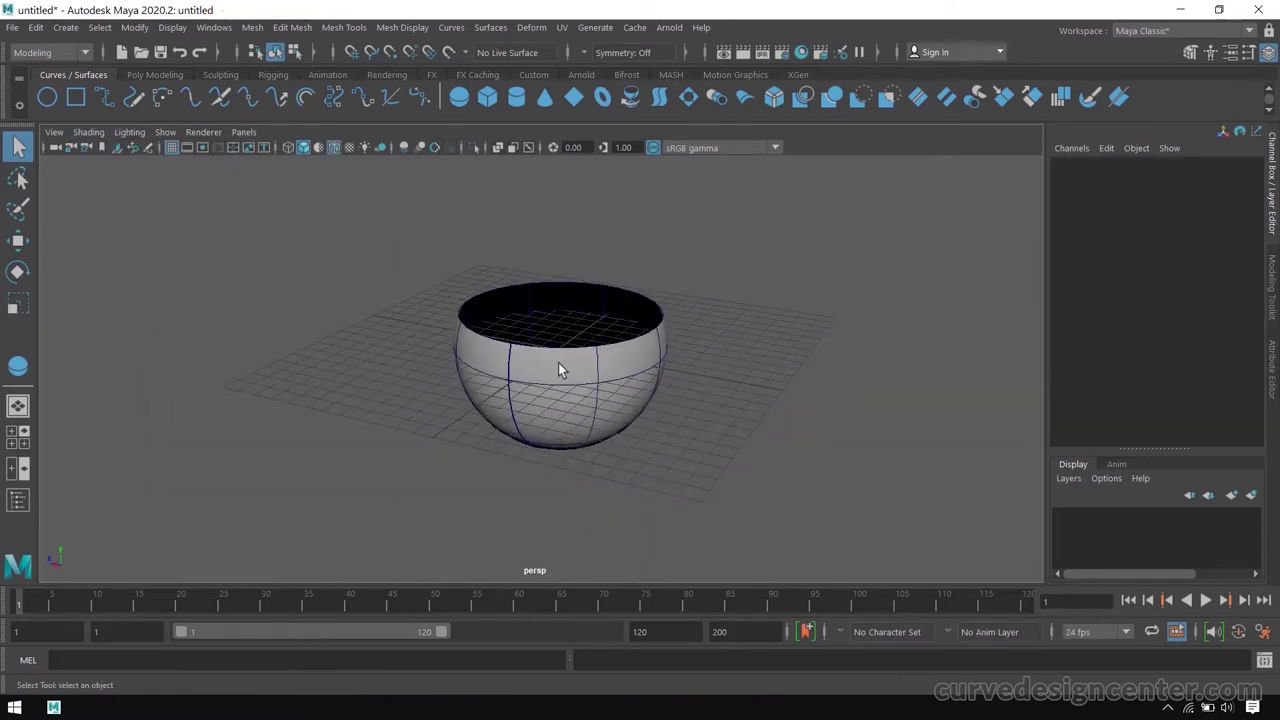
scroll(533, 362, up, 4)
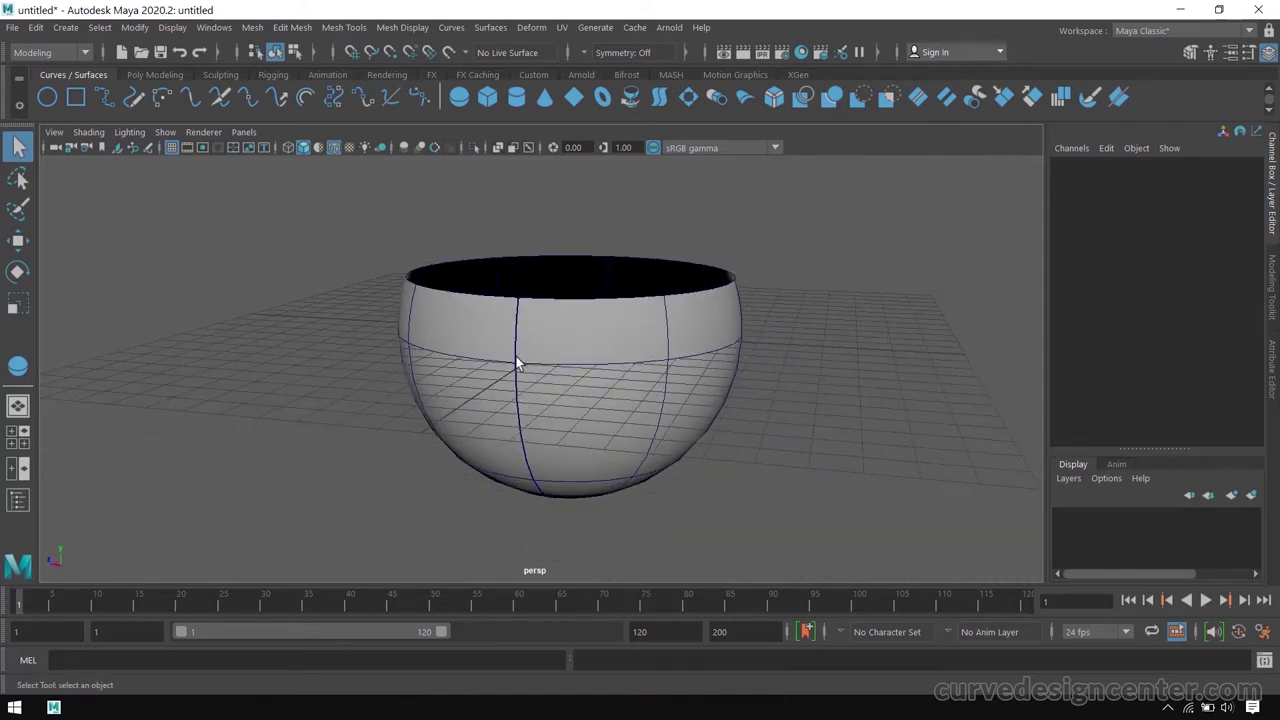
alt+drag(567, 343, 568, 365)
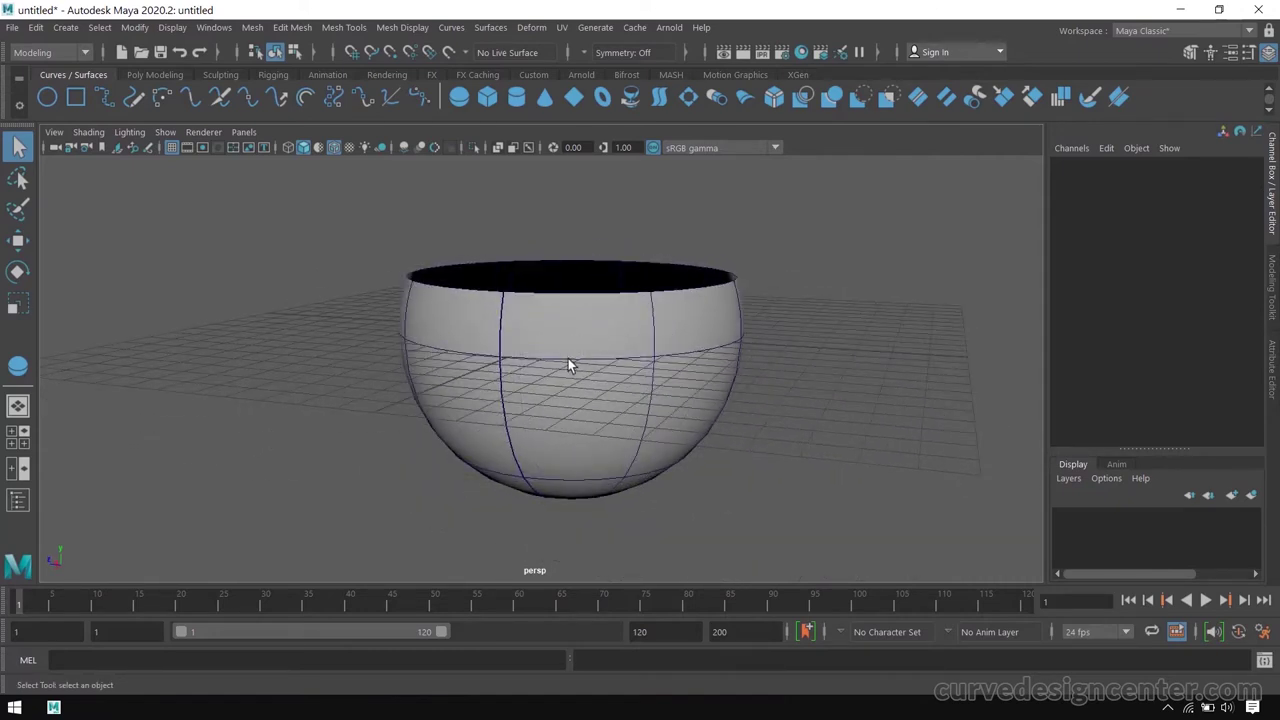
right_drag(584, 326, 588, 214)
drag(572, 360, 572, 337)
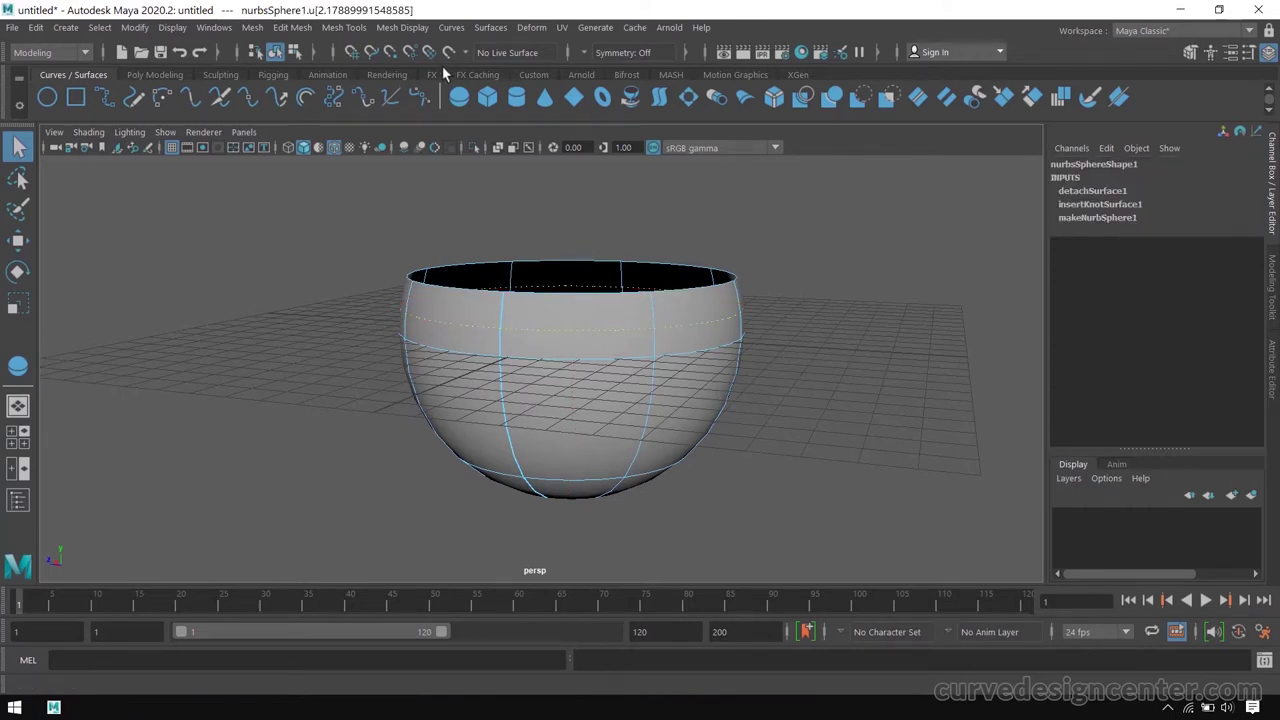
click(451, 27)
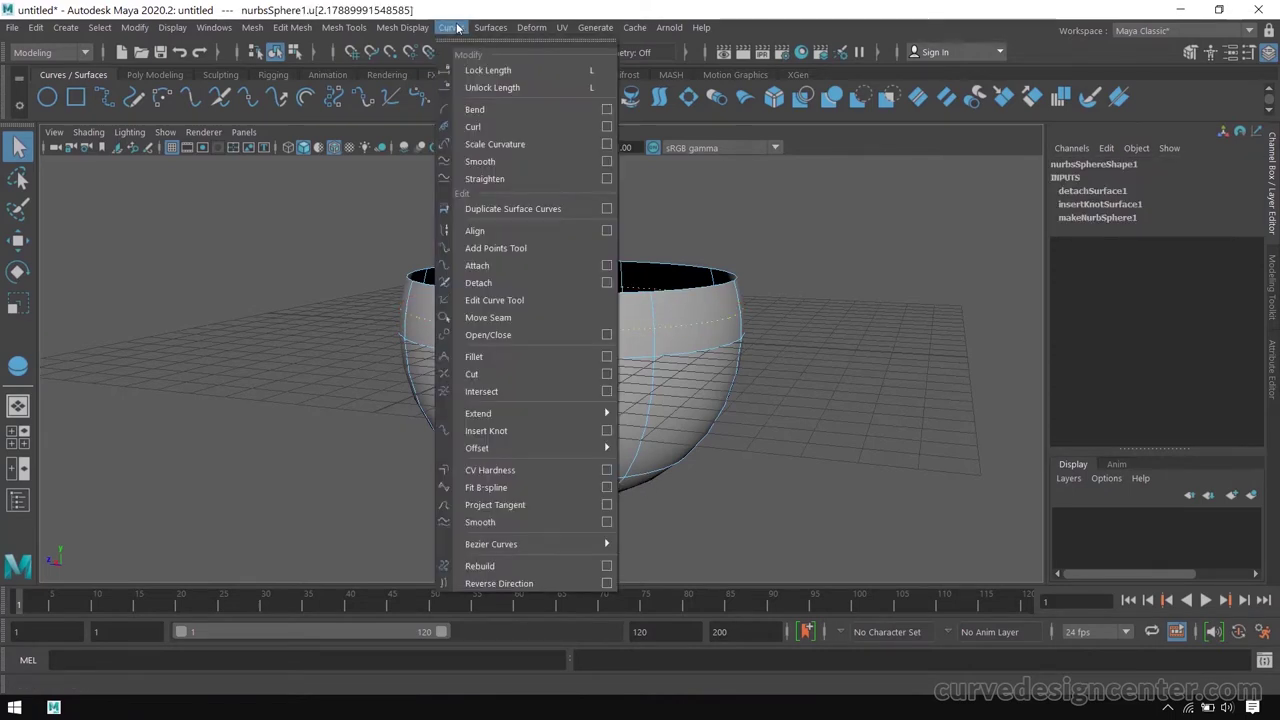
click(516, 209)
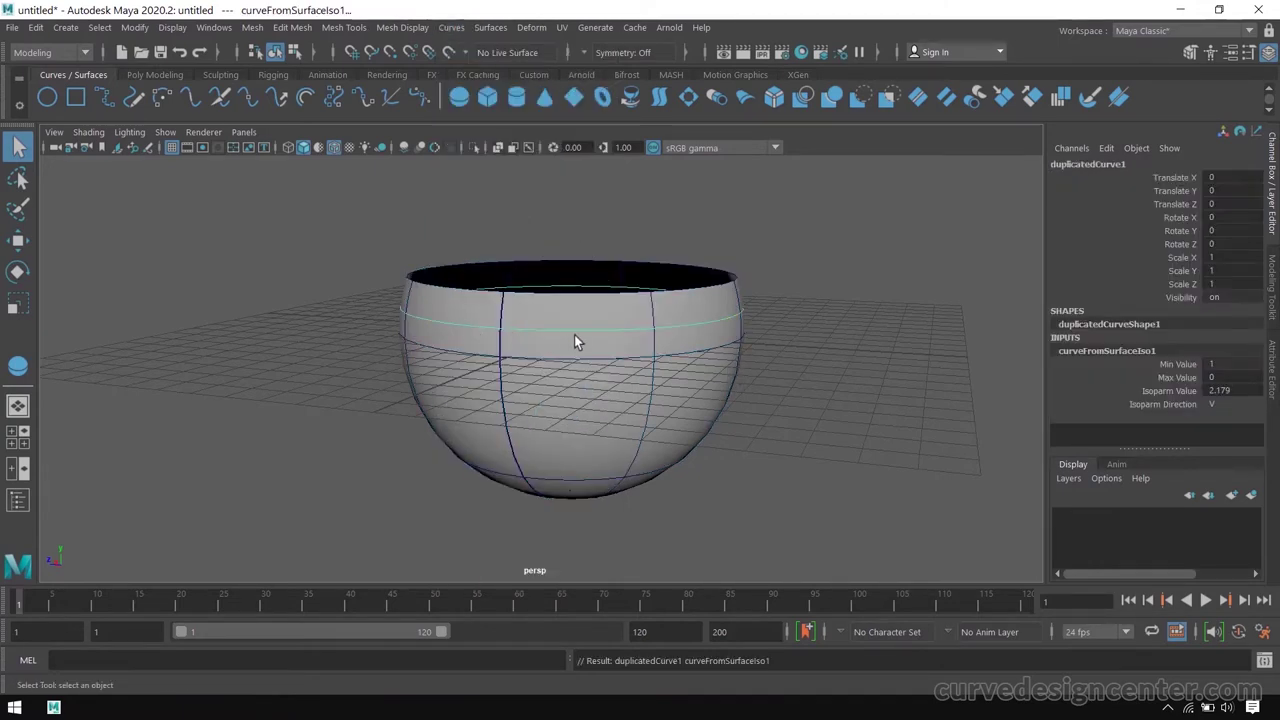
Try to move the duplicated curve upward along Y, away from the bowl.
alt+drag(622, 345, 617, 365)
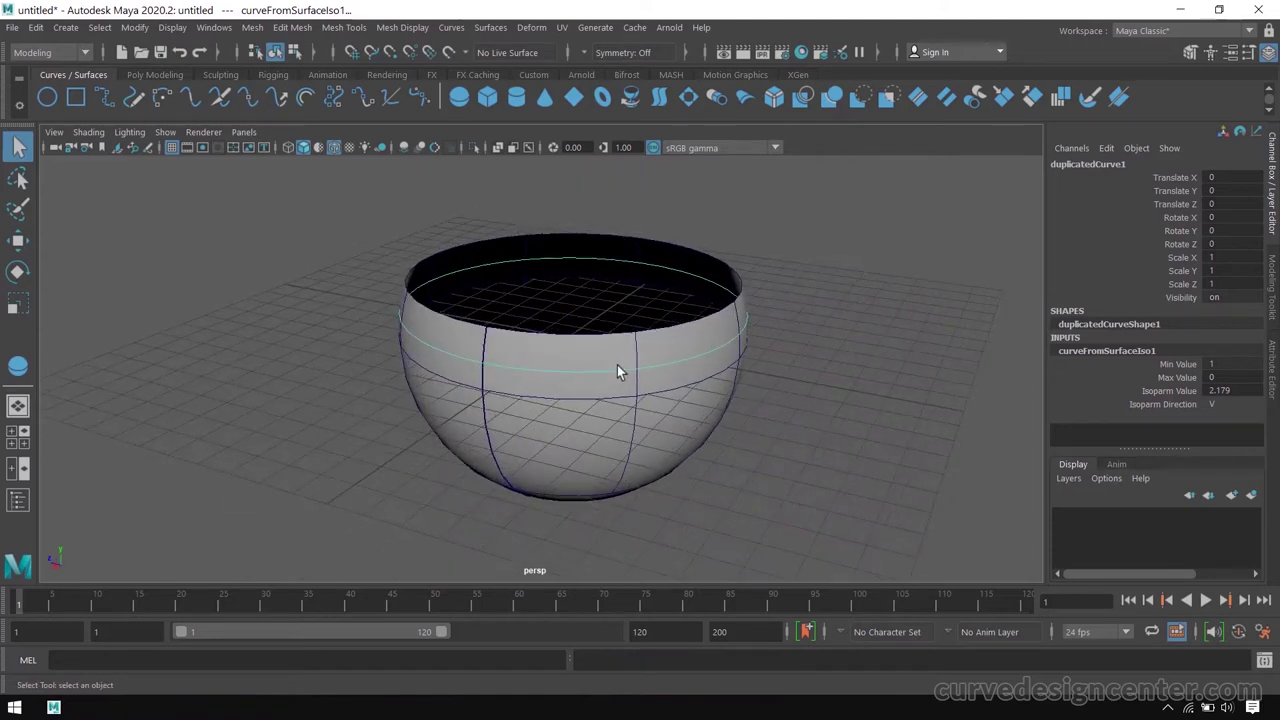
key(w)
drag(569, 274, 594, 234)
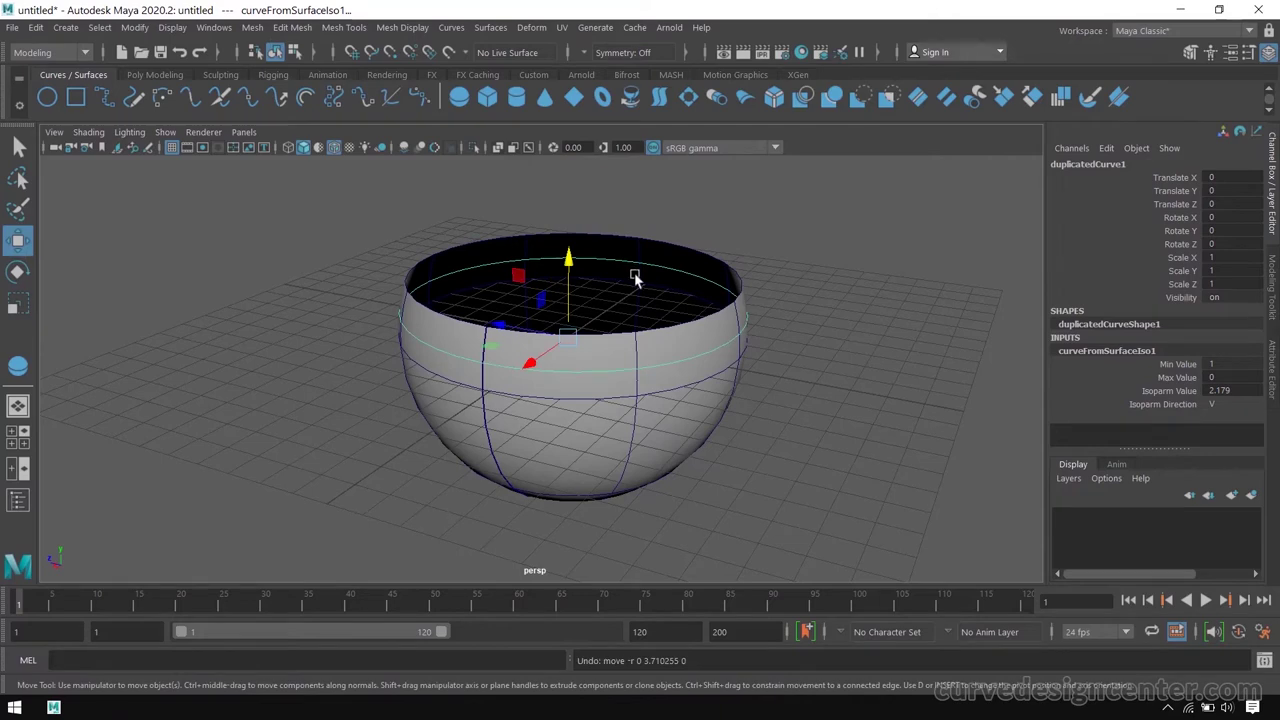
scroll(632, 276, down, 2)
click(888, 246)
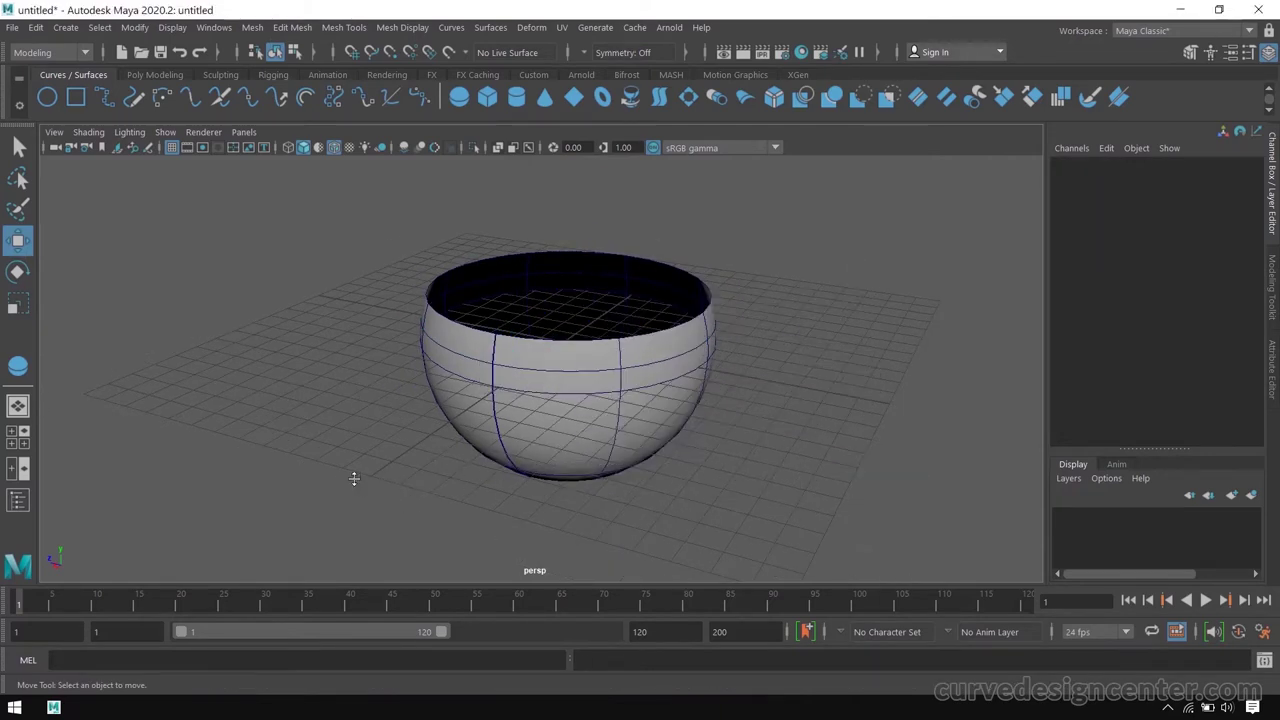
In the front view, draw a small NURBS circle just outside the bowl at X 5.123, Y 0.775, narrowed to X scale 0.417.
key(space)
key(space)
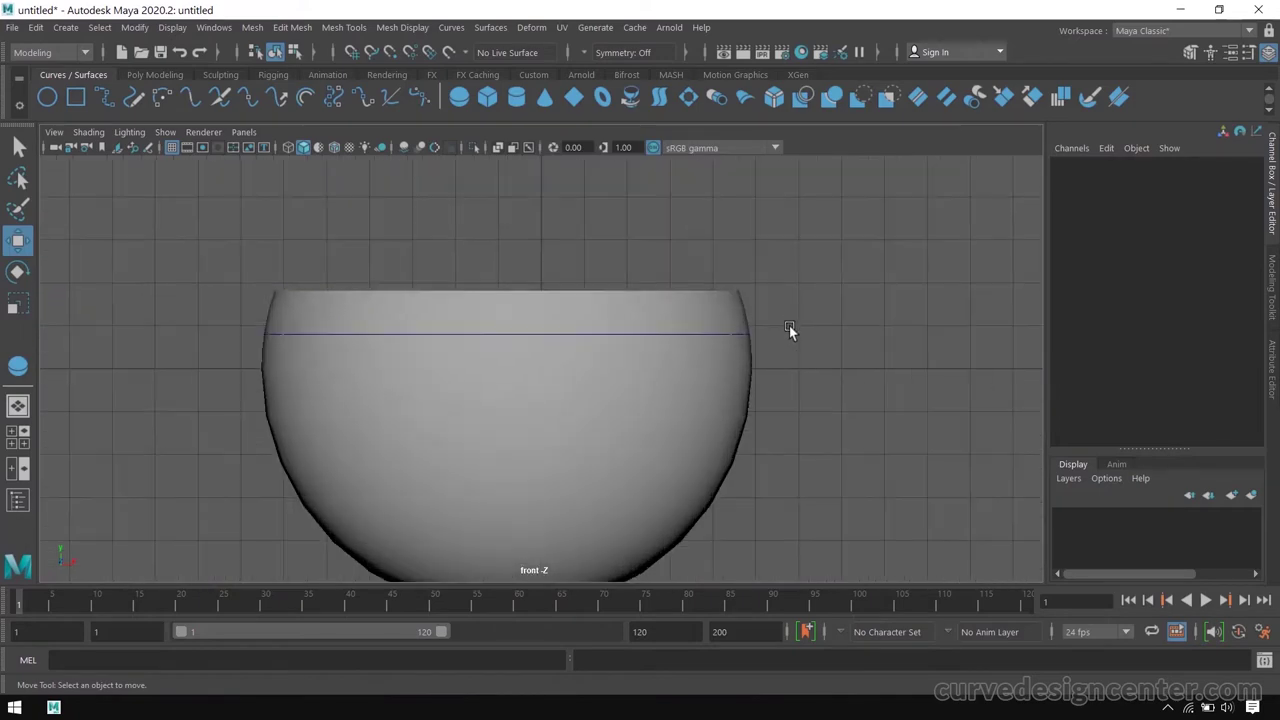
scroll(836, 322, up, 2)
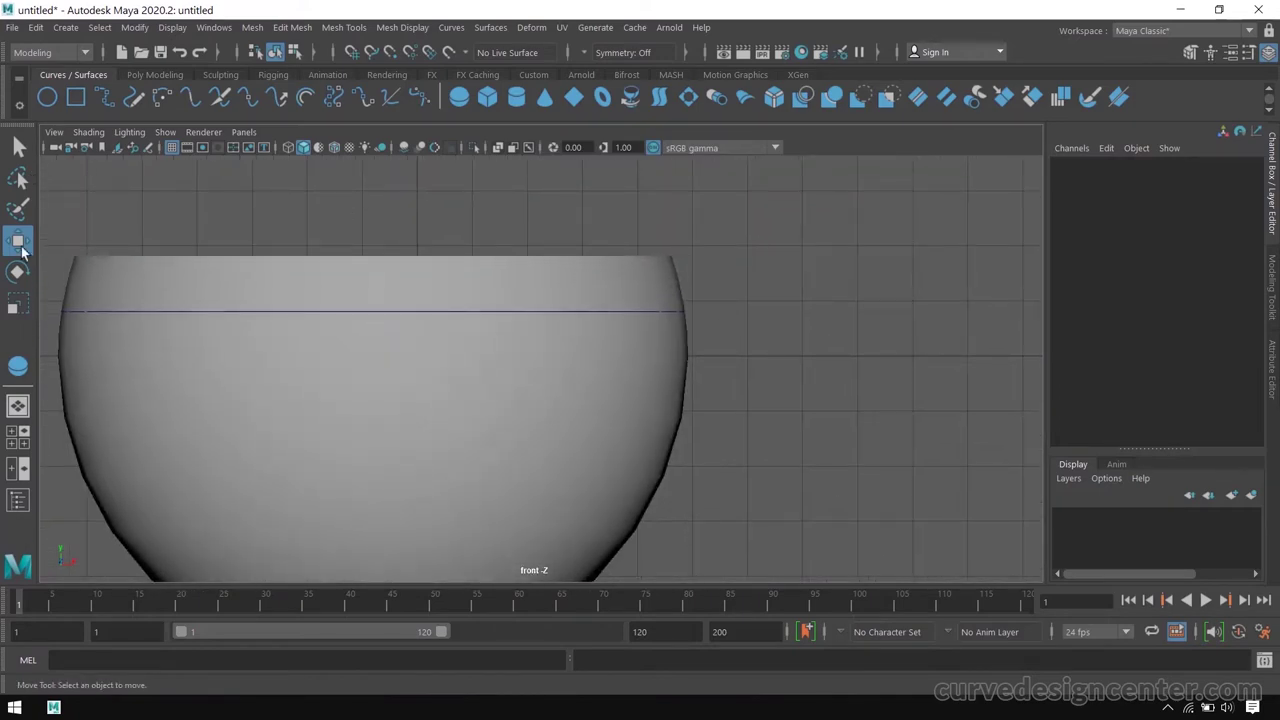
click(47, 97)
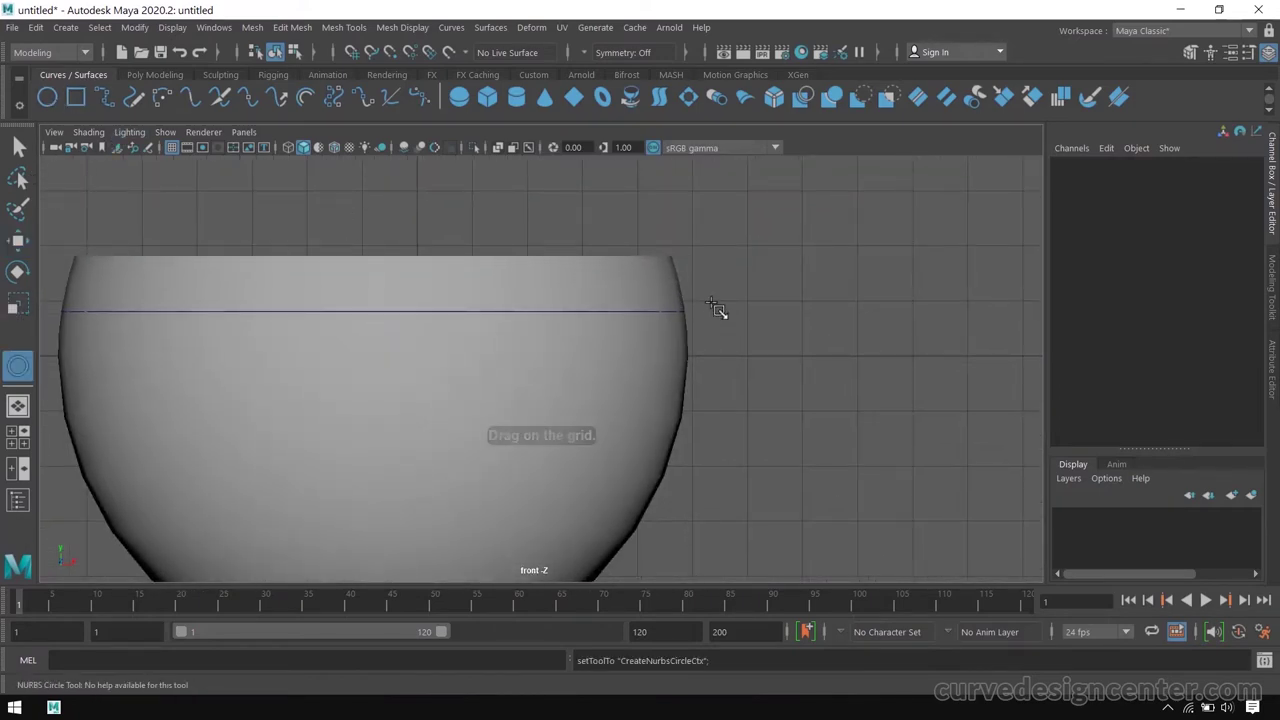
mouse_move(709, 308)
mouse_down()
mouse_move(718, 330)
mouse_move(774, 303)
mouse_move(700, 317)
mouse_up()
key(r)
key(w)
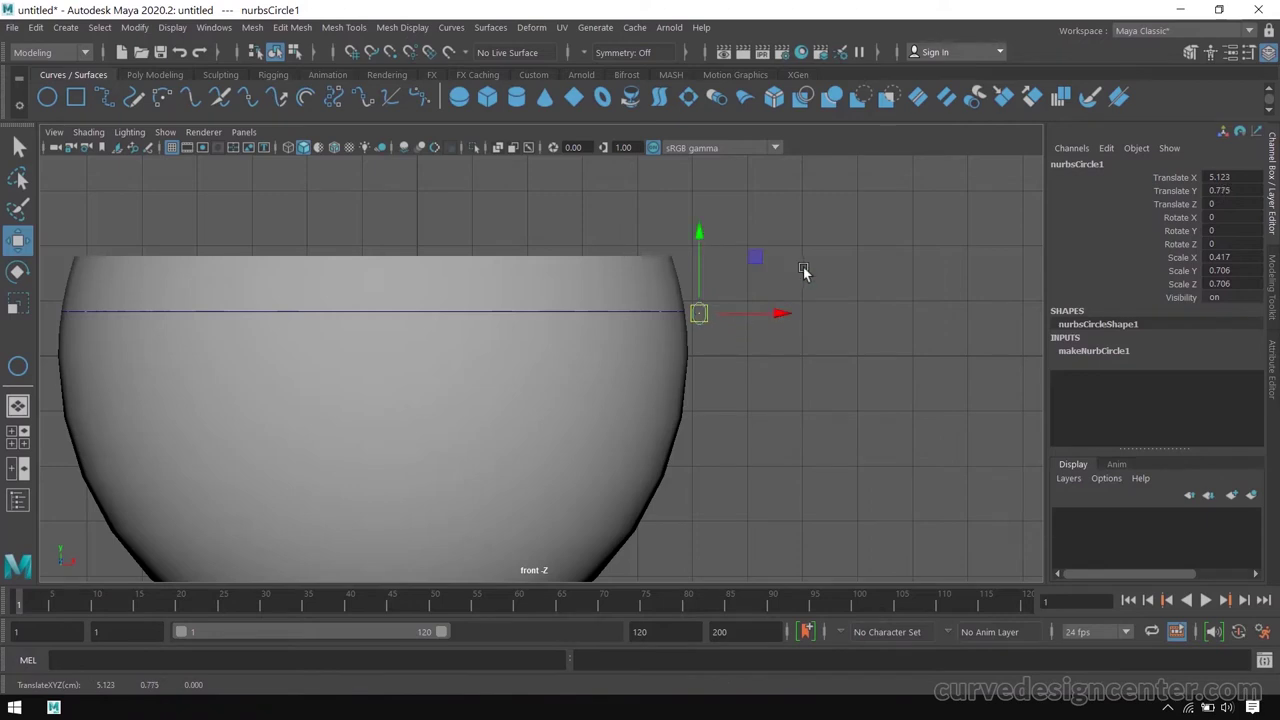
click(766, 292)
scroll(889, 279, up, 2)
click(786, 287)
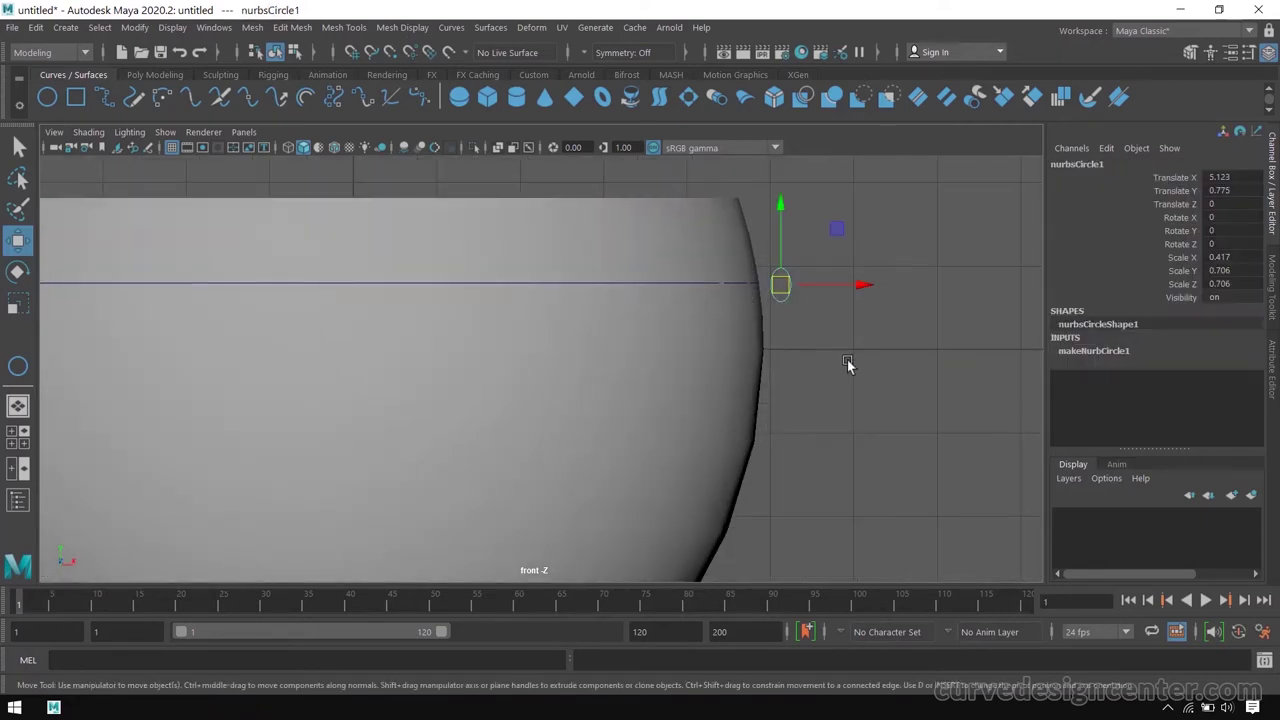
Examine the circle's placement against the bowl's outer wall in the top and perspective views.
key(space)
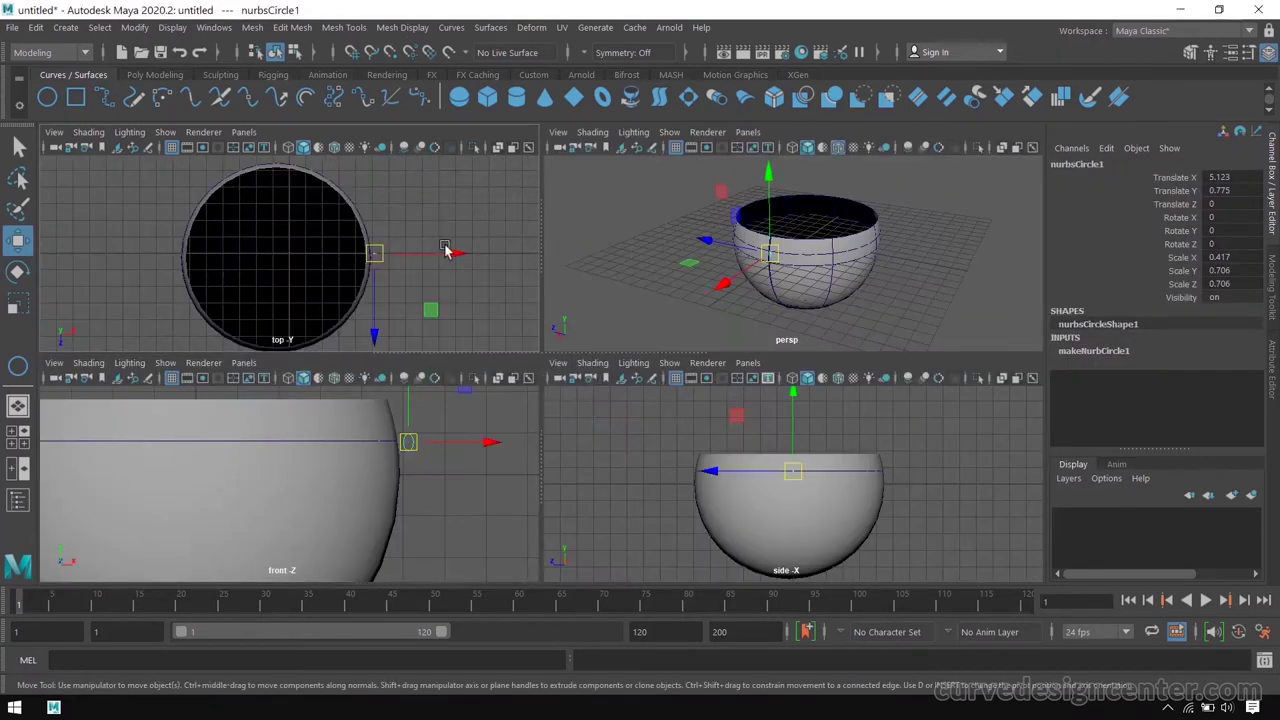
key(space)
scroll(656, 311, up, 4)
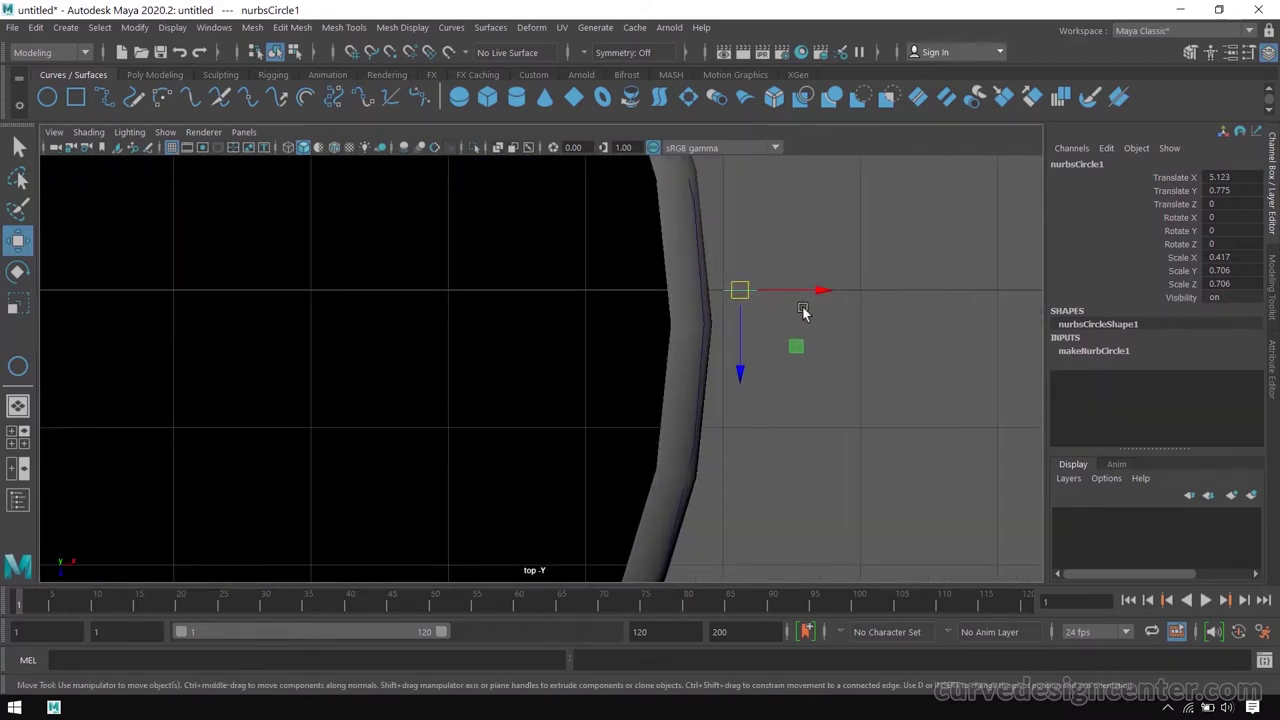
key(space)
key(space)
alt+drag(791, 286, 676, 390)
click(954, 289)
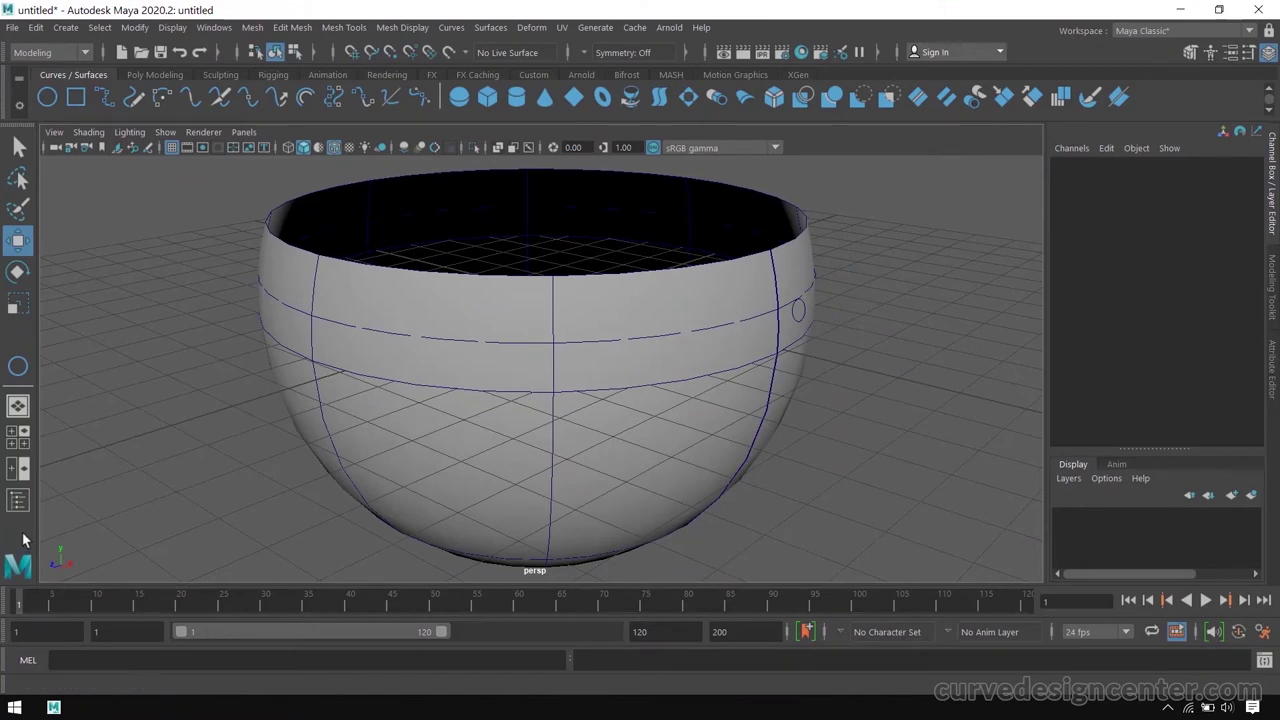
Show the Outliner and pick the circle and the duplicated curve in it to identify each one.
click(17, 500)
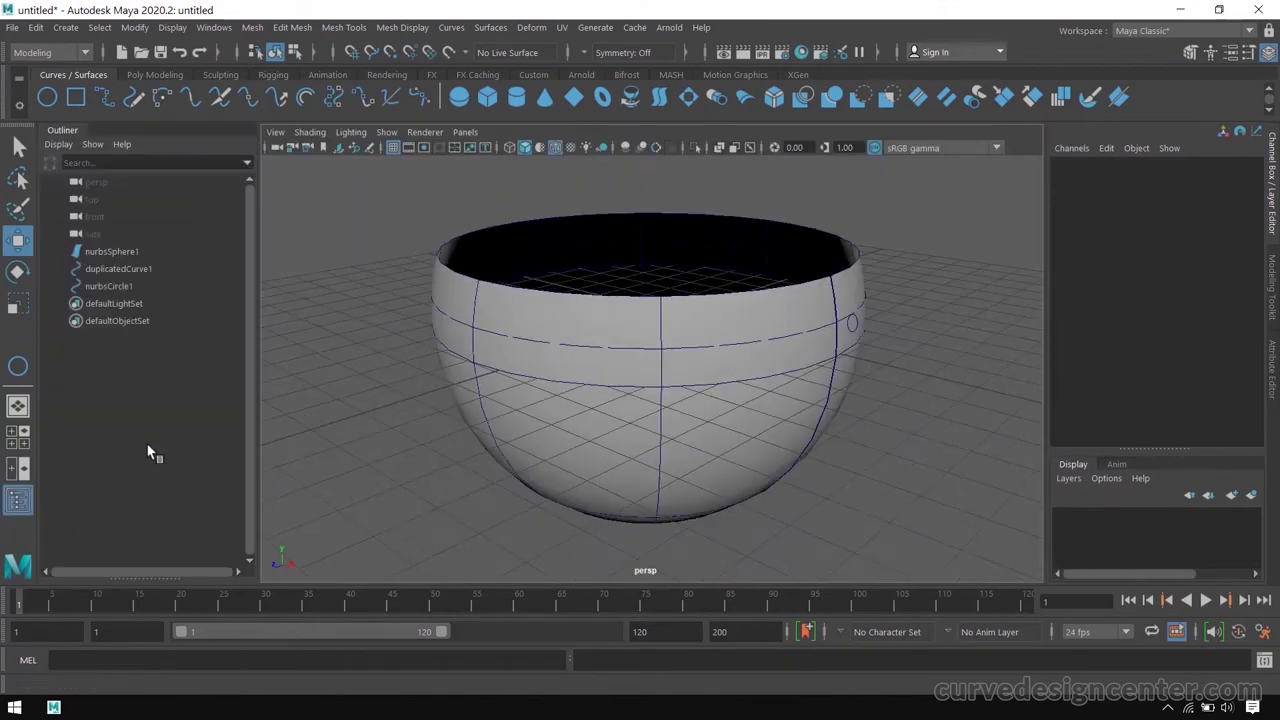
click(113, 286)
click(108, 273)
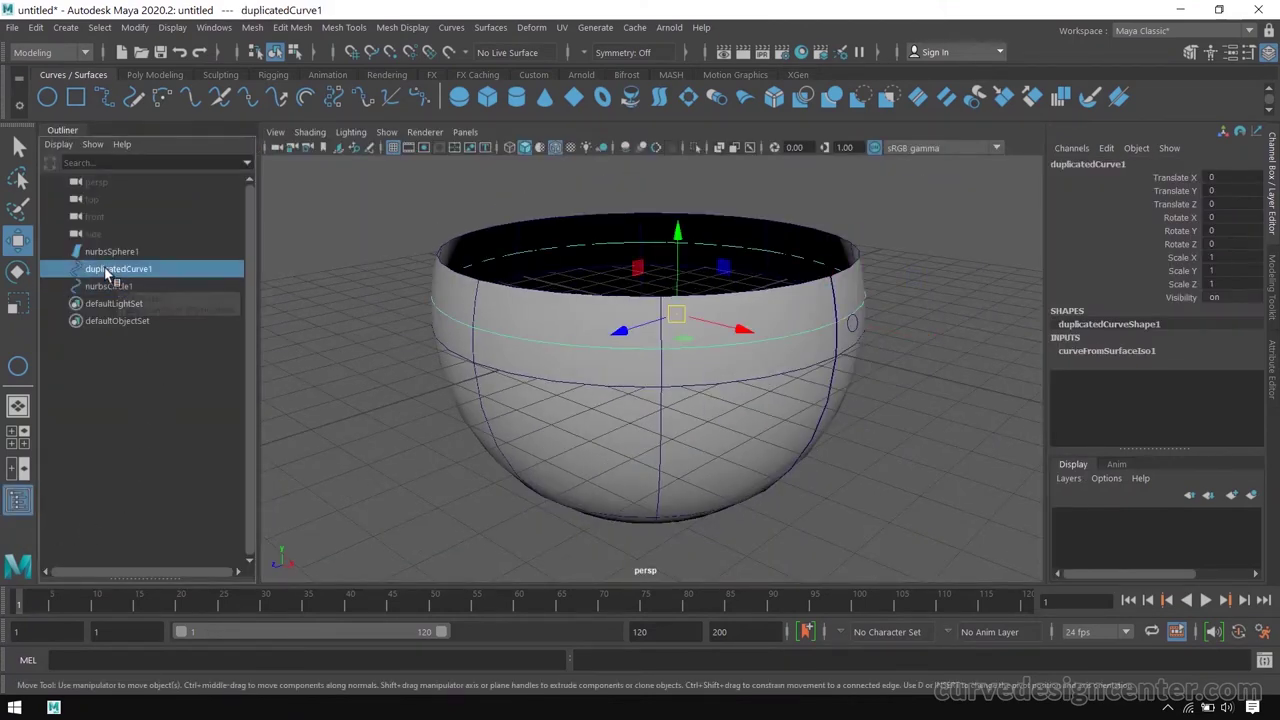
click(102, 288)
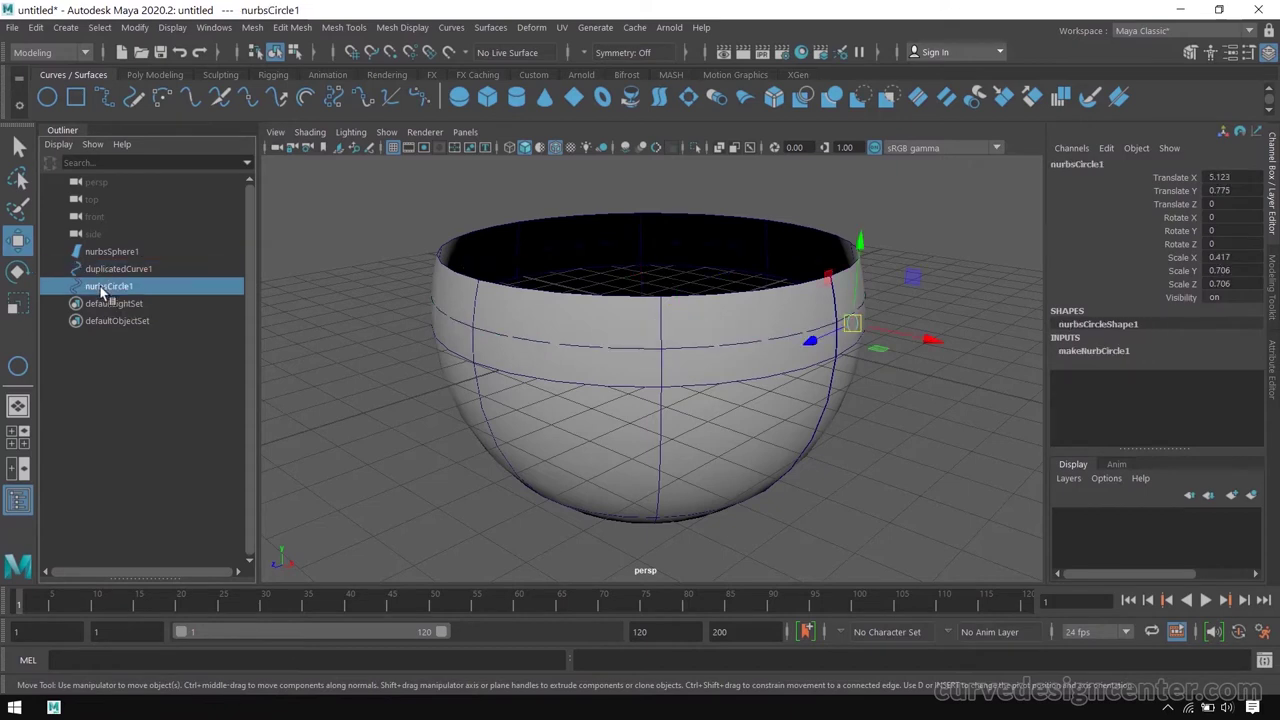
scroll(522, 383, down, 2)
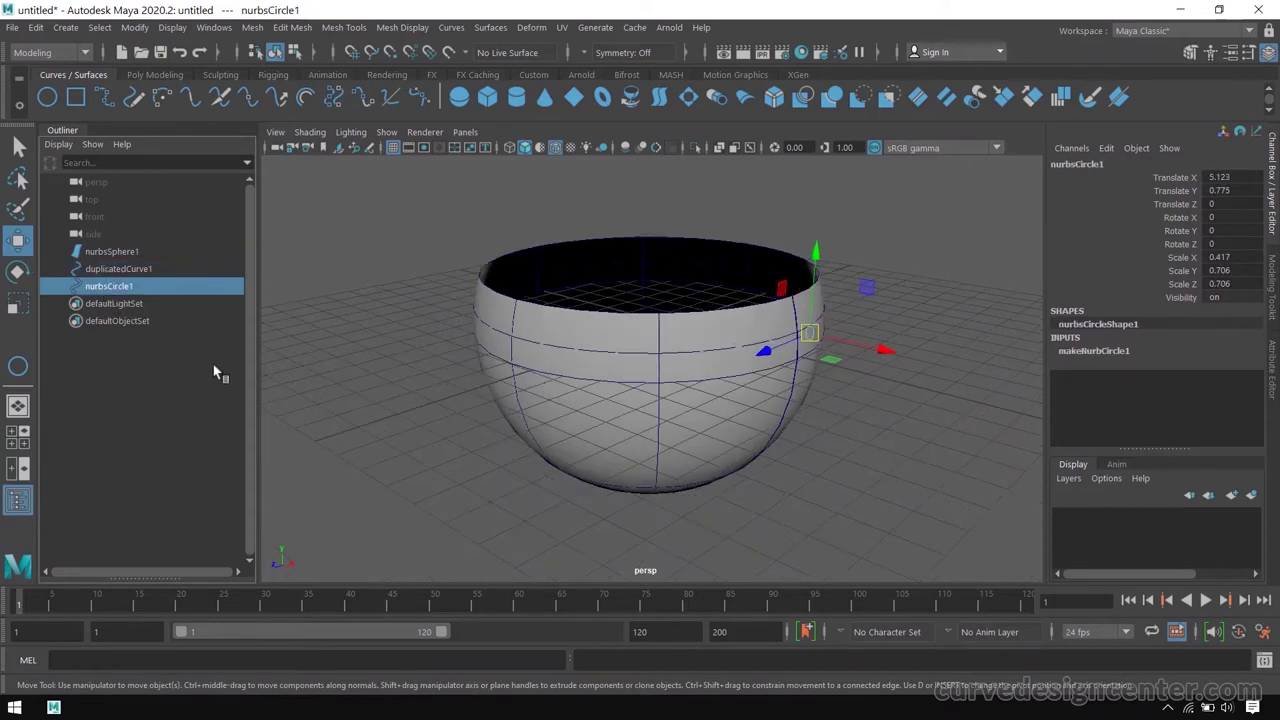
ctrl+click(125, 270)
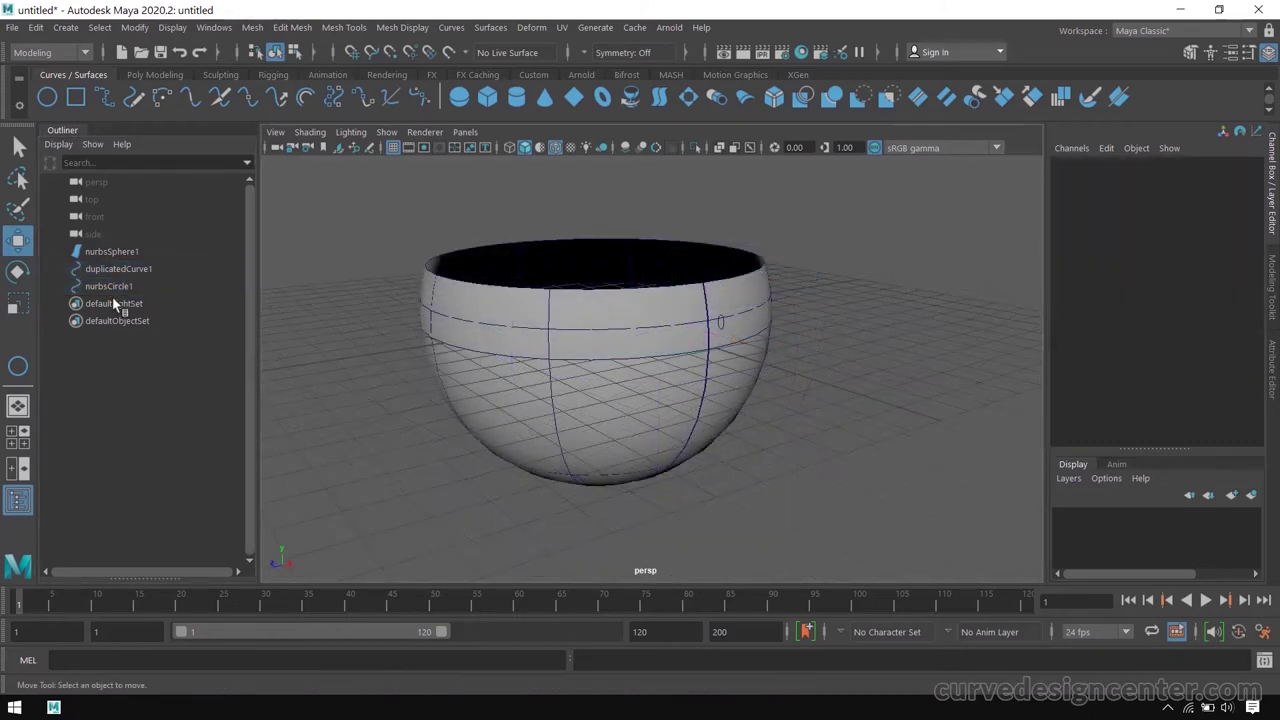
Select the duplicated curve in the Outliner and examine how the circle sits beside it on the bowl.
click(110, 287)
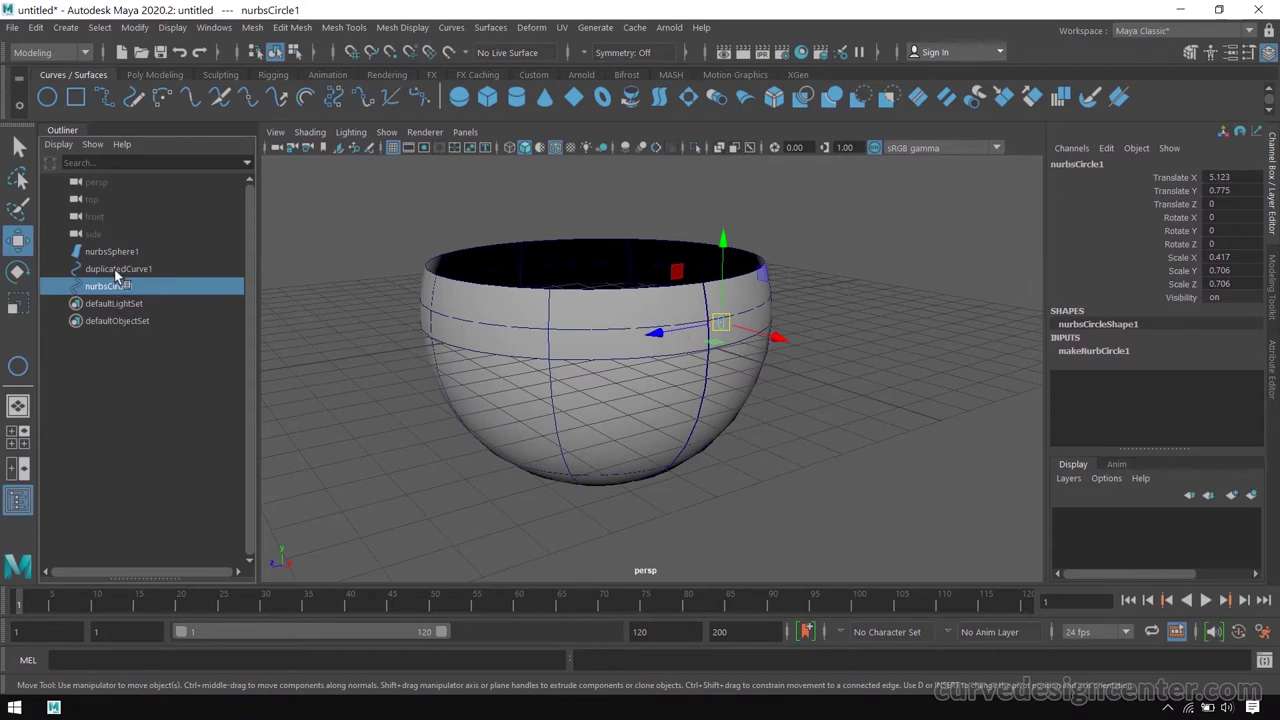
click(115, 269)
alt+drag(640, 385, 592, 171)
alt+drag(808, 338, 766, 389)
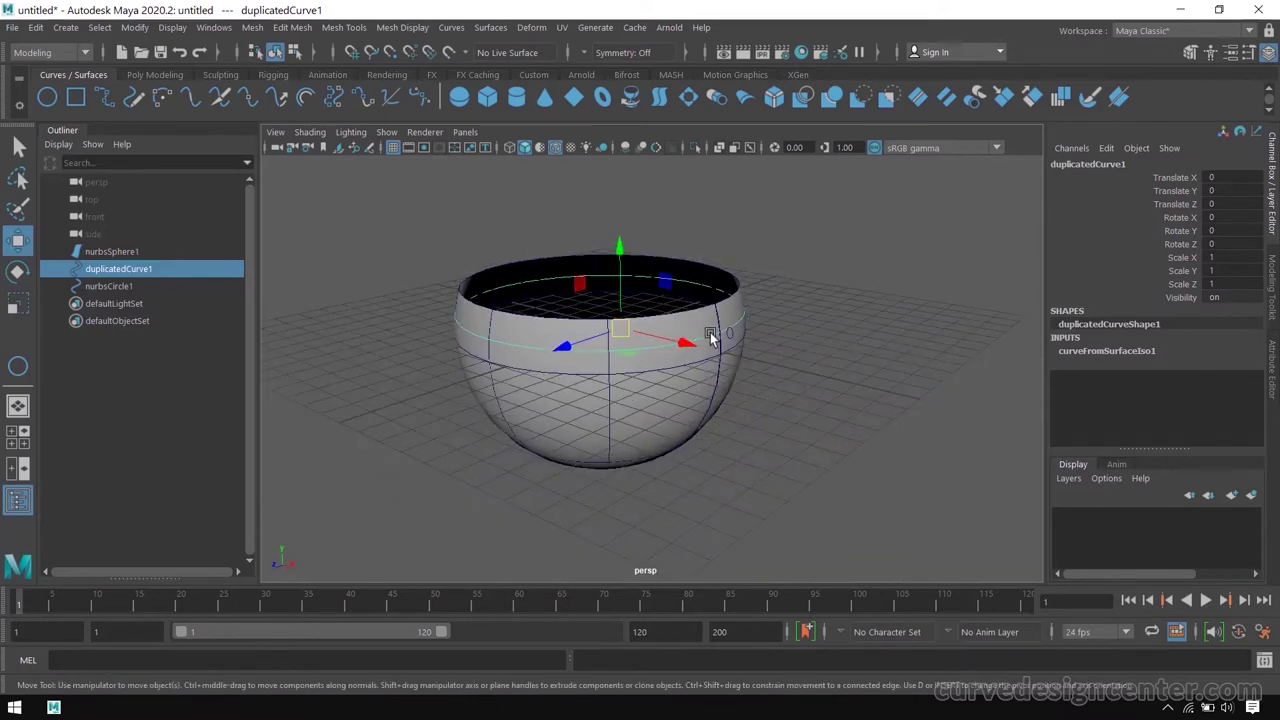
scroll(709, 335, up, 3)
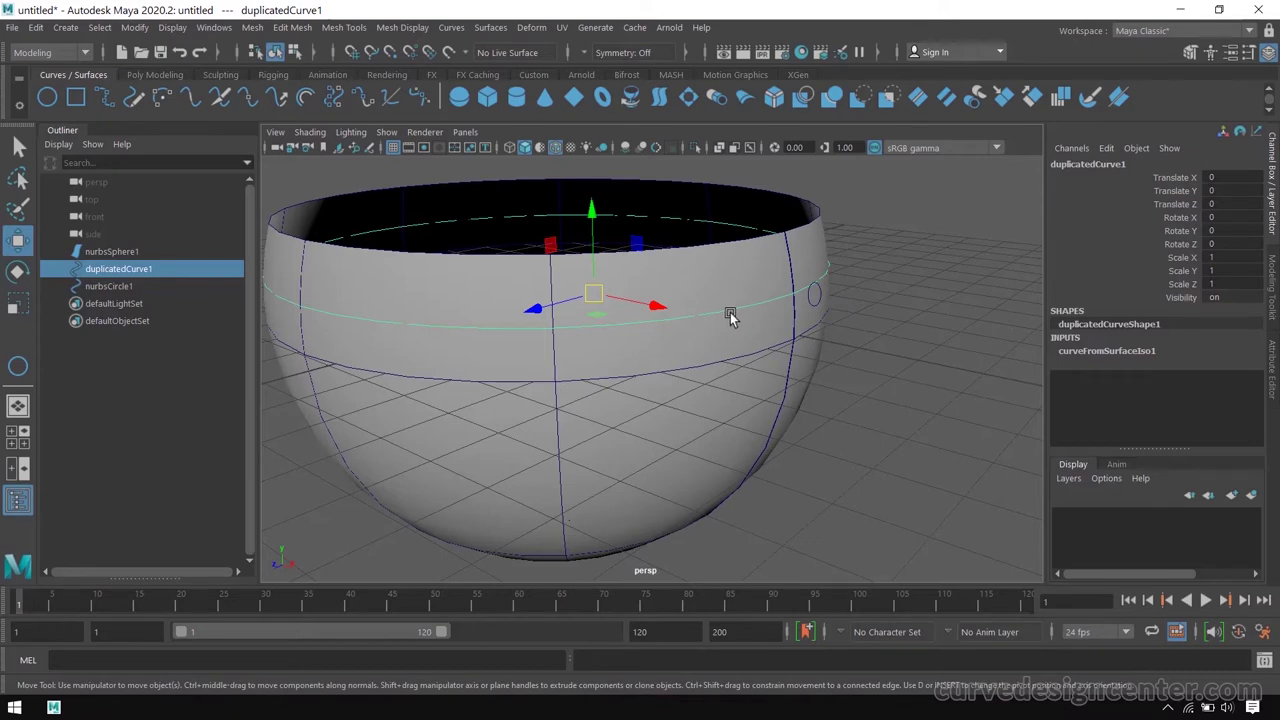
mouse_move(763, 322)
alt+mouse_down()
mouse_move(786, 326)
mouse_move(780, 306)
alt+mouse_up()
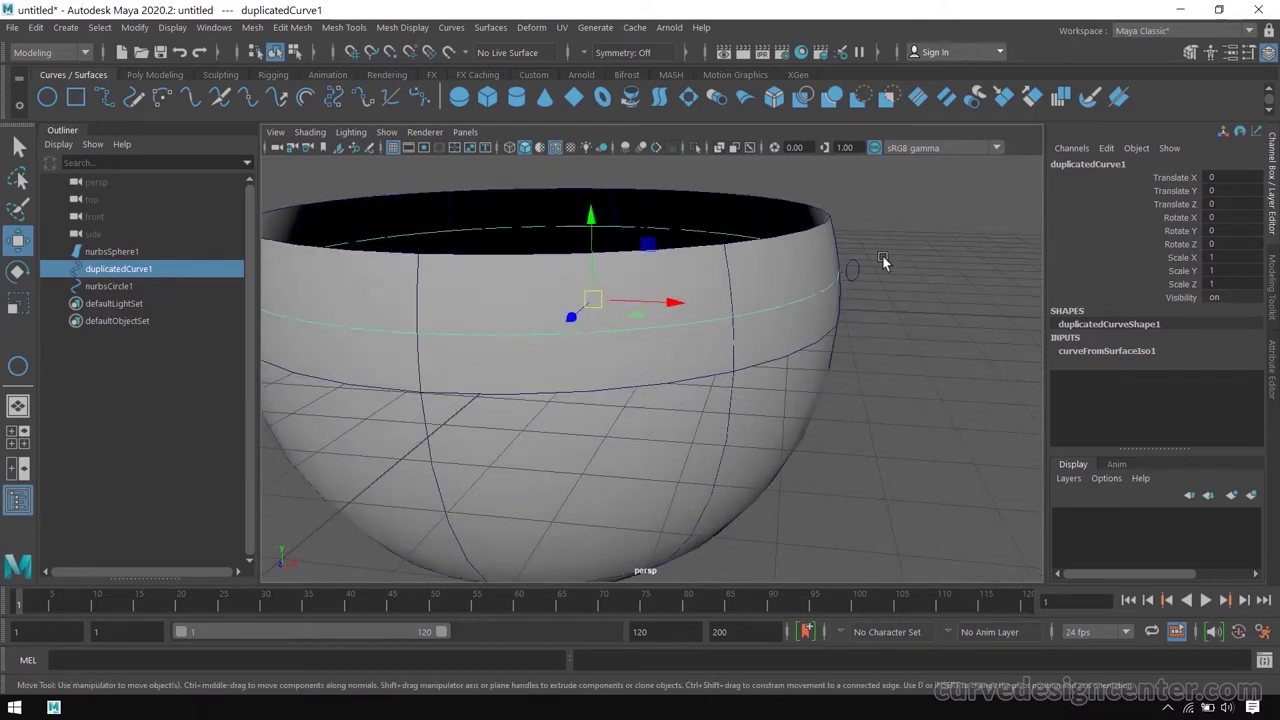
Select the circle as the profile first, and add the duplicated curve to the selection second as the path.
click(854, 278)
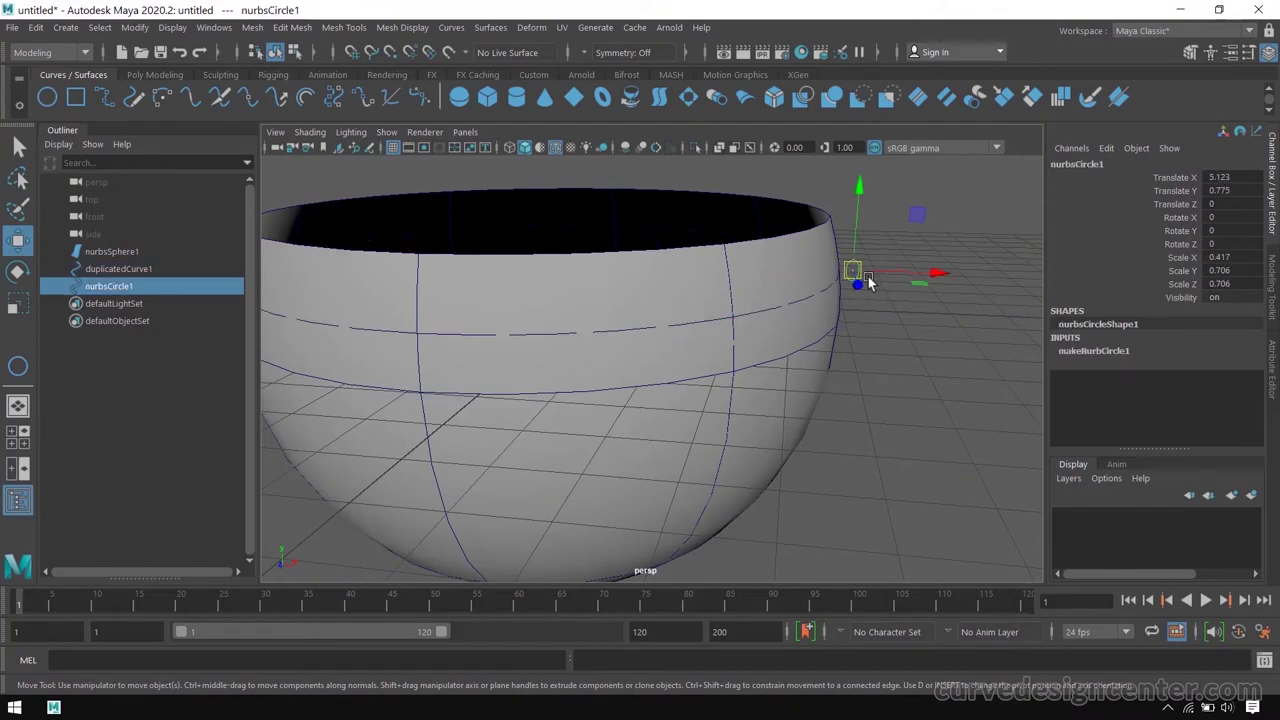
scroll(716, 394, down, 5)
click(859, 366)
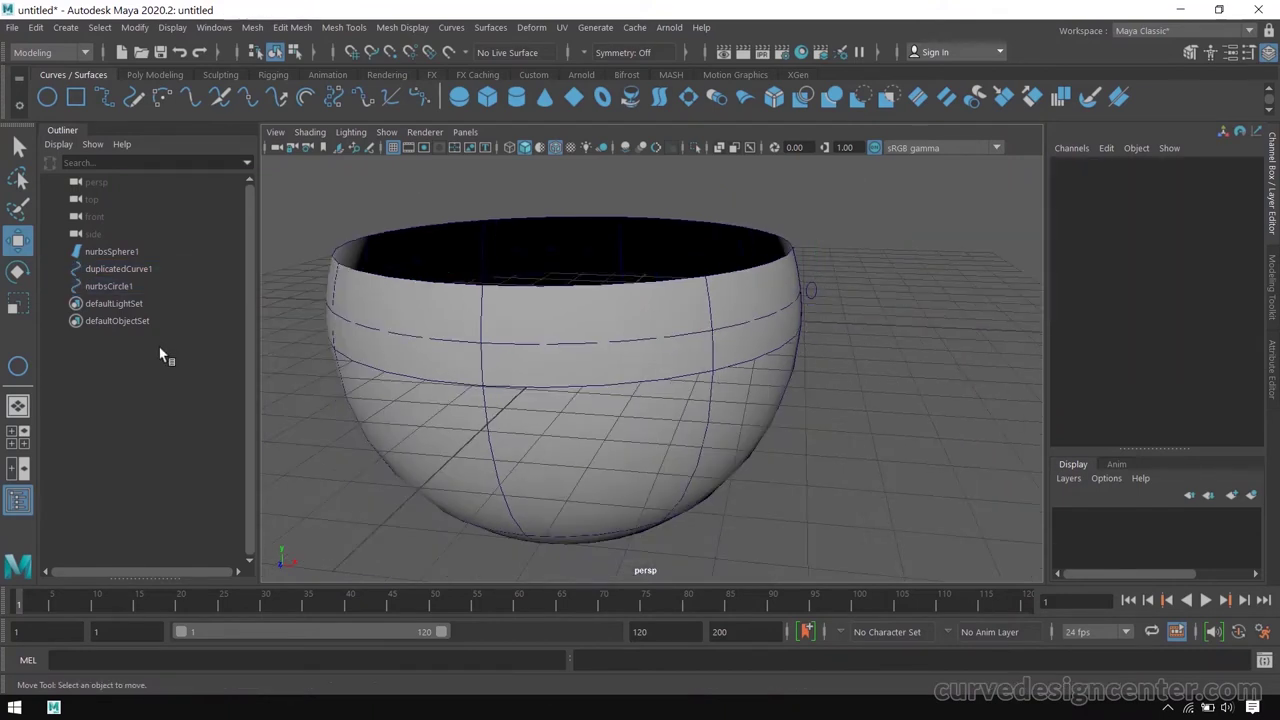
click(117, 287)
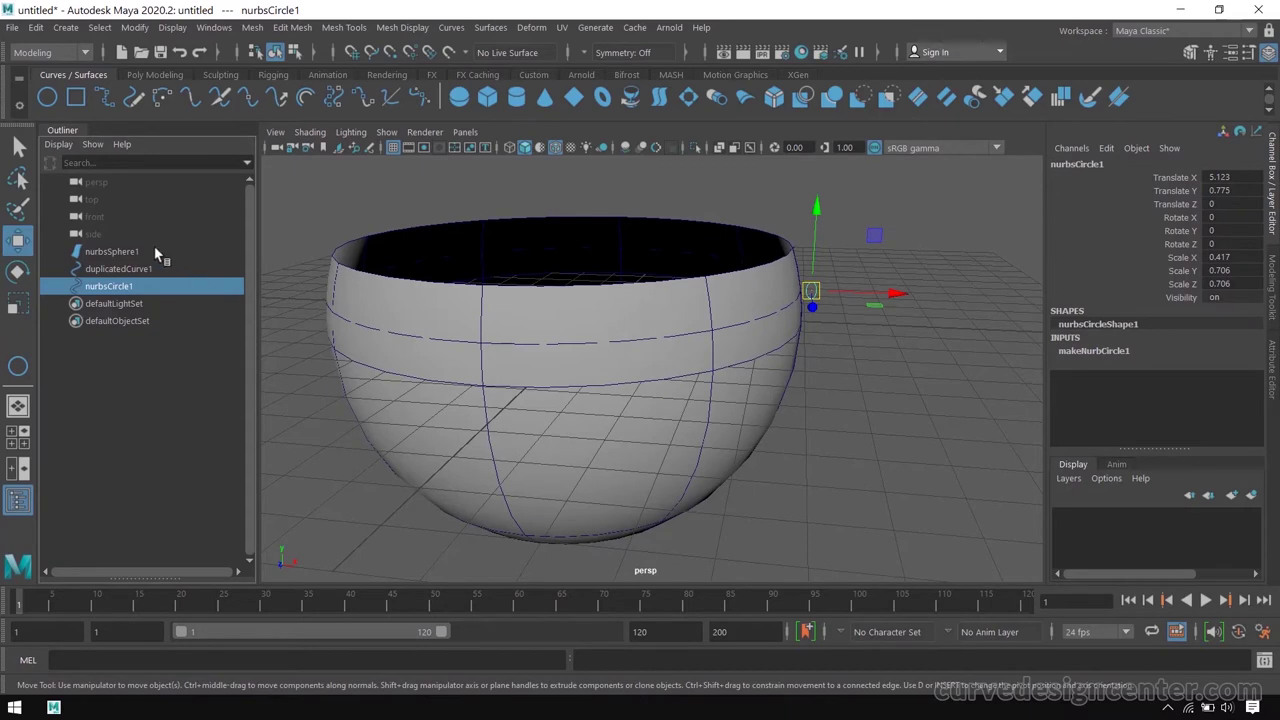
ctrl+click(118, 269)
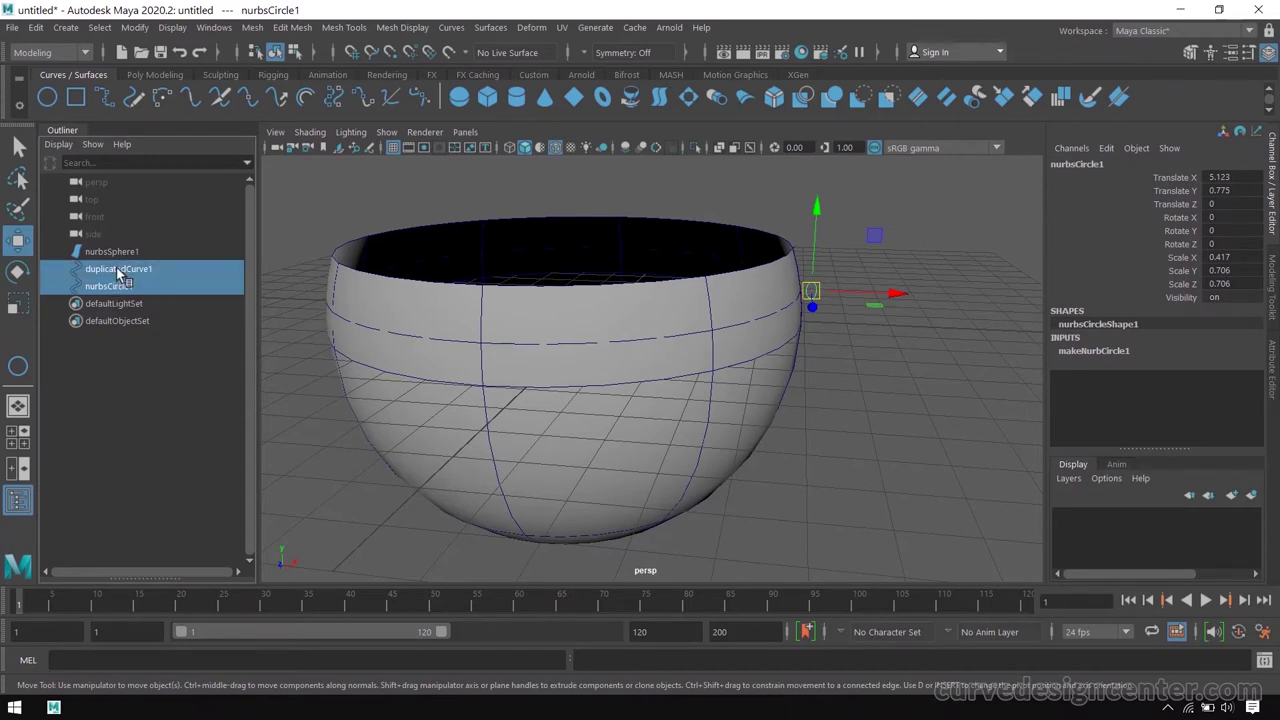
Reset the Extrude options and extrude the circle along the duplicated curve as a NURBS Tube with At path, Component pivot and Profile normal.
click(490, 28)
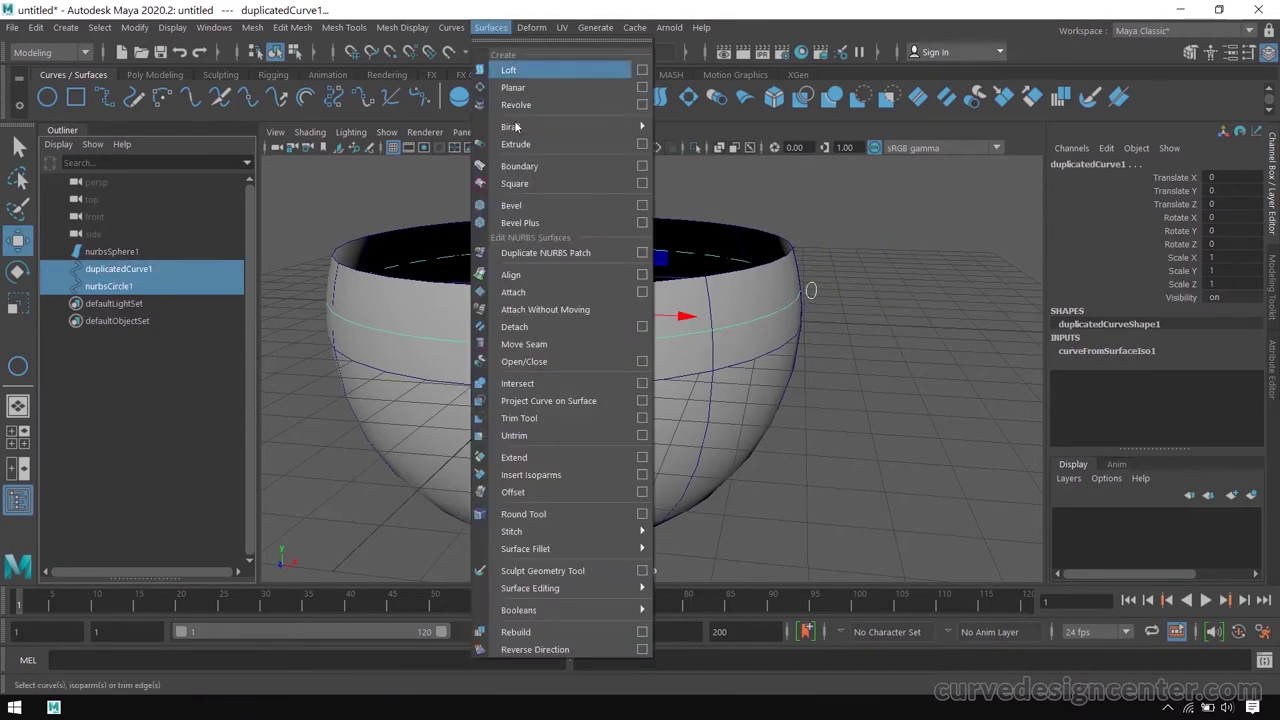
mouse_move(513, 131)
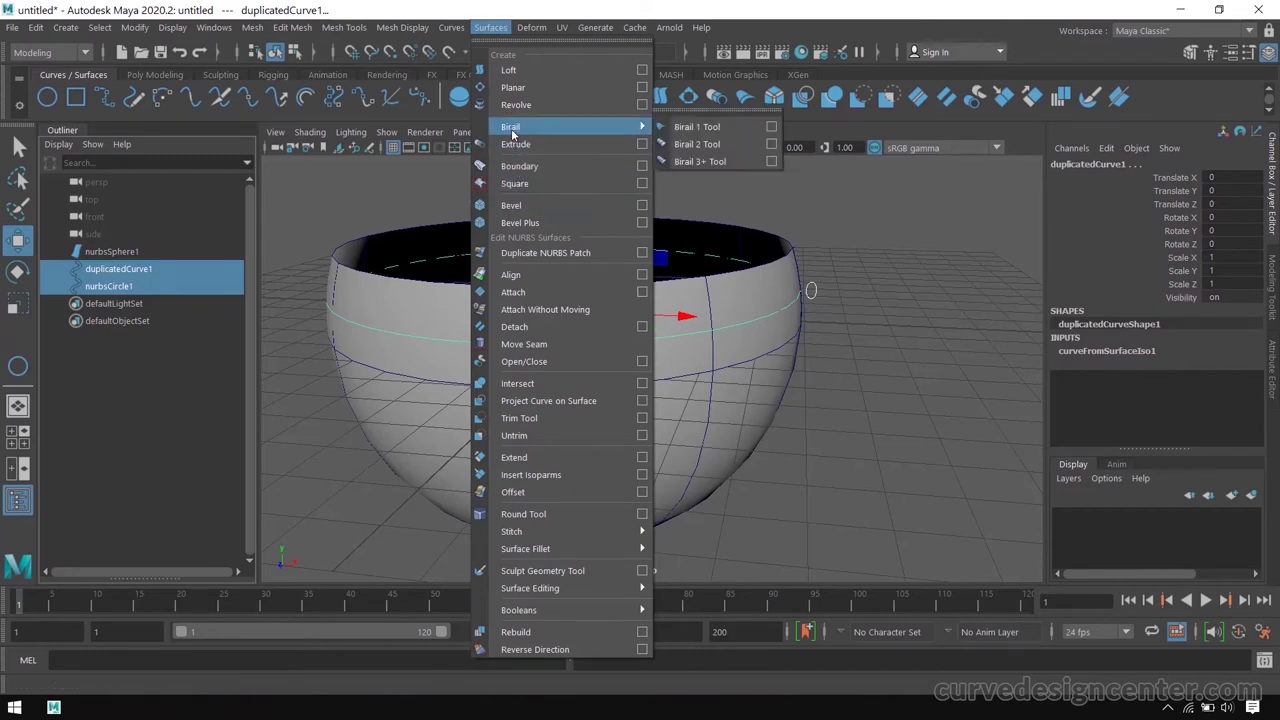
click(642, 144)
drag(845, 178, 613, 165)
click(330, 181)
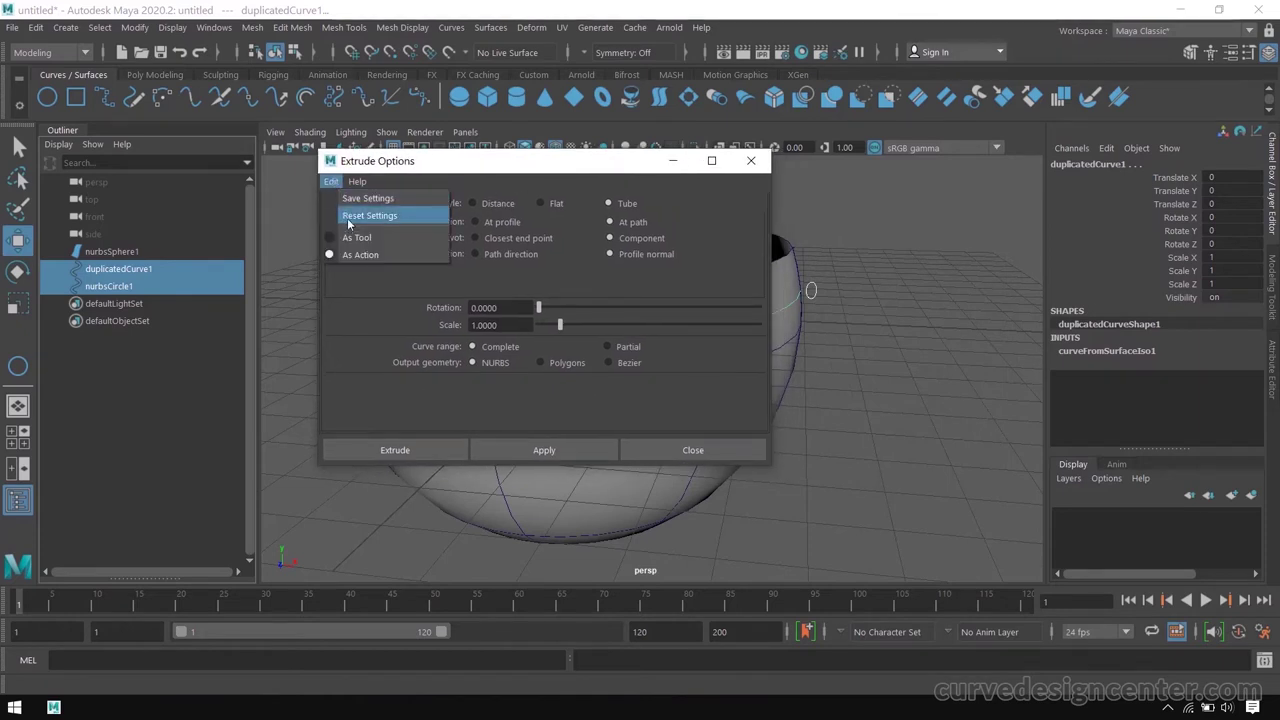
click(345, 218)
drag(510, 166, 495, 160)
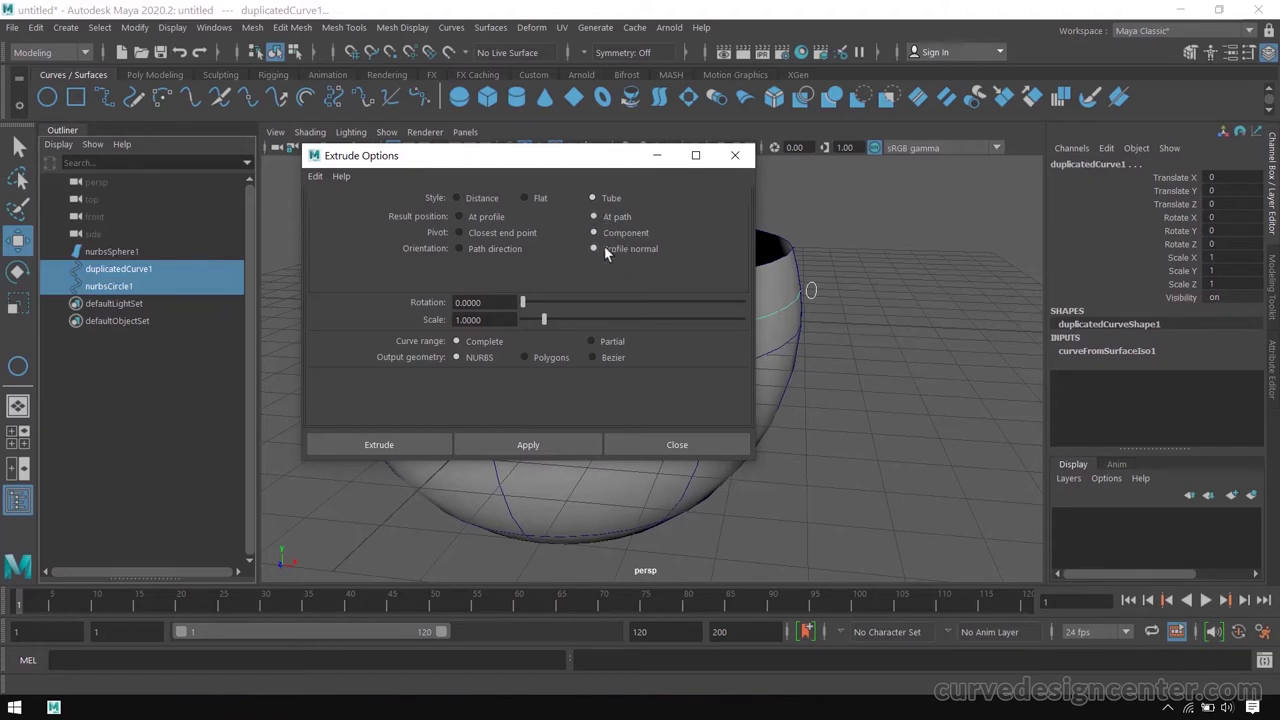
drag(600, 155, 655, 147)
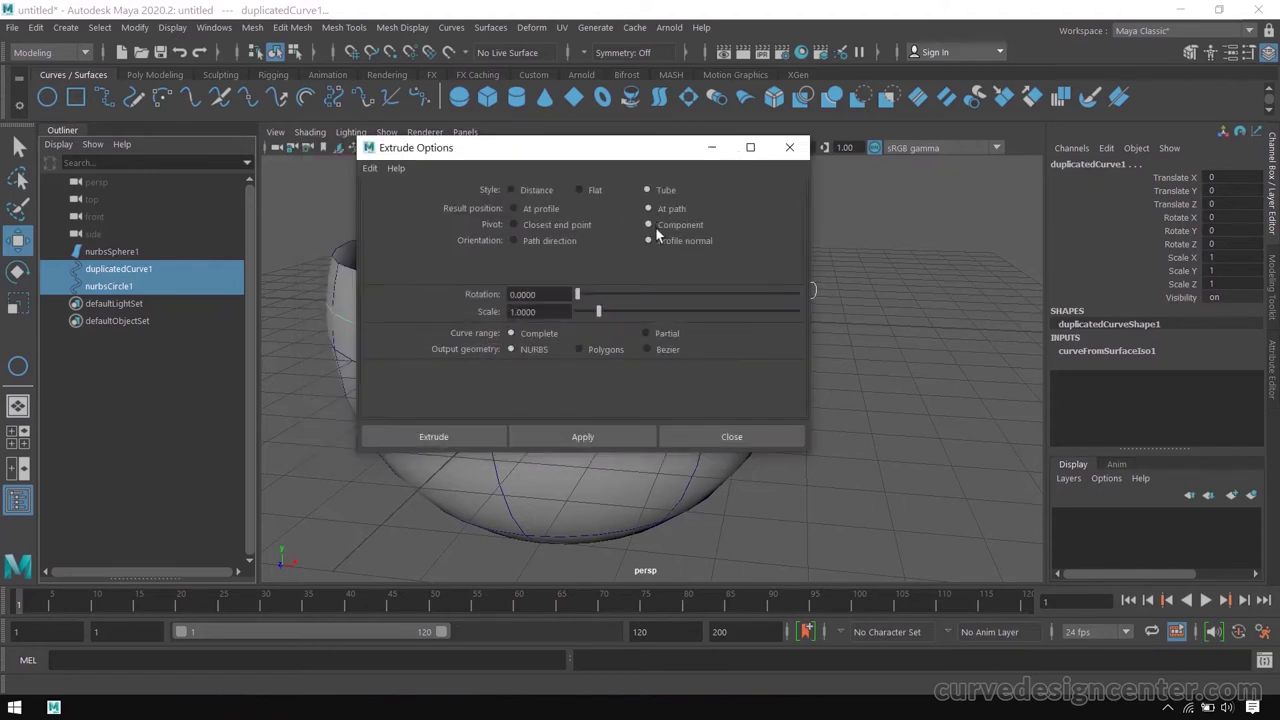
click(610, 438)
click(760, 437)
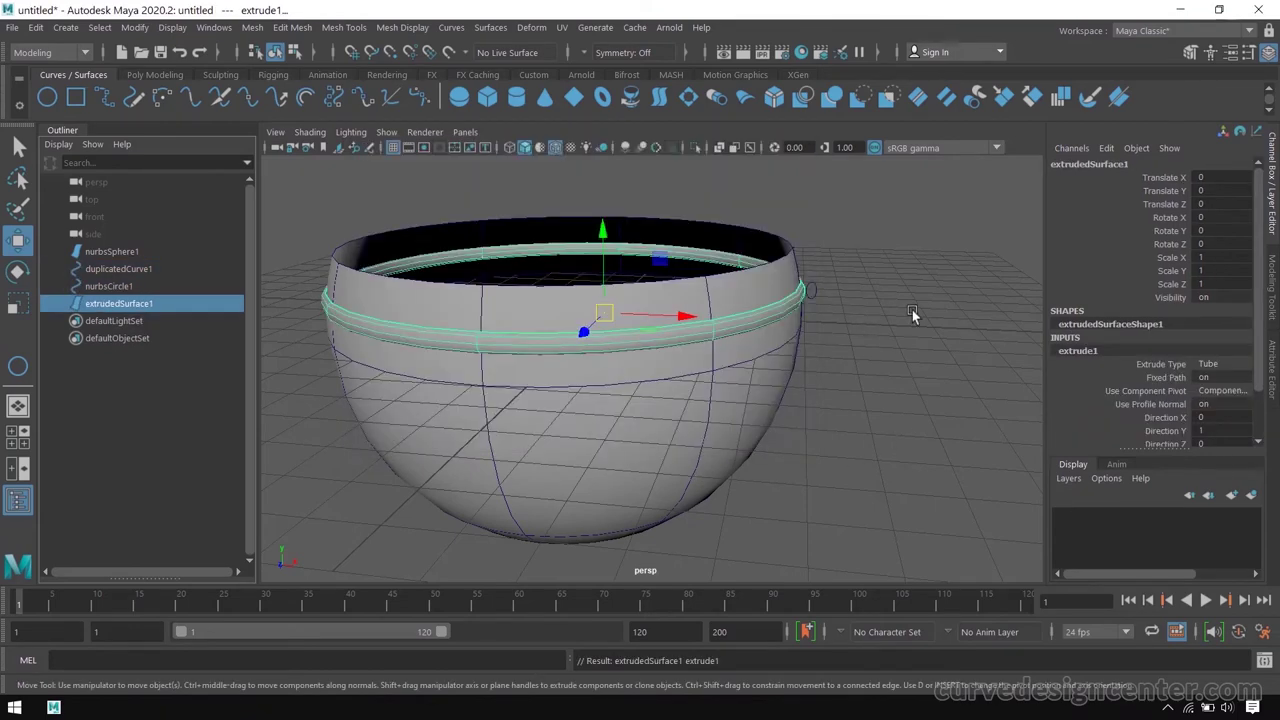
Examine the extruded band around the bowl's upper wall from several sides in the perspective view.
click(927, 316)
alt+drag(894, 312, 715, 327)
scroll(712, 324, up, 3)
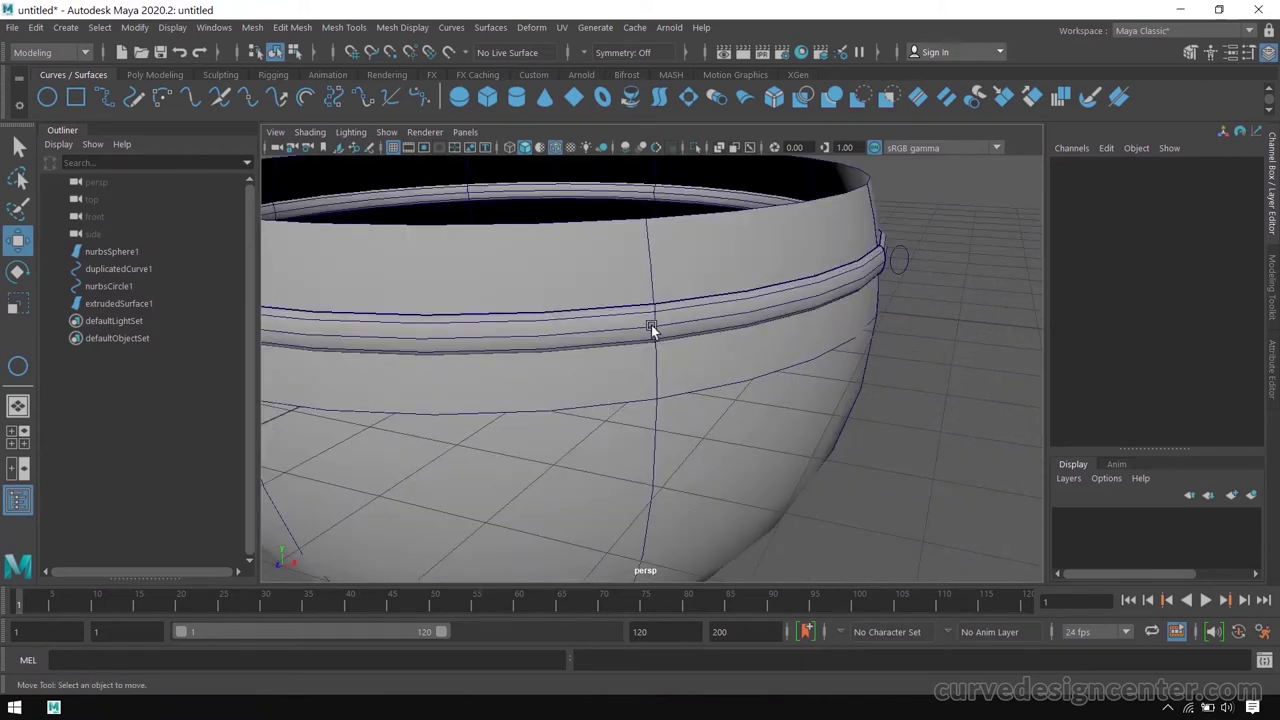
scroll(814, 300, down, 3)
scroll(814, 300, up, 3)
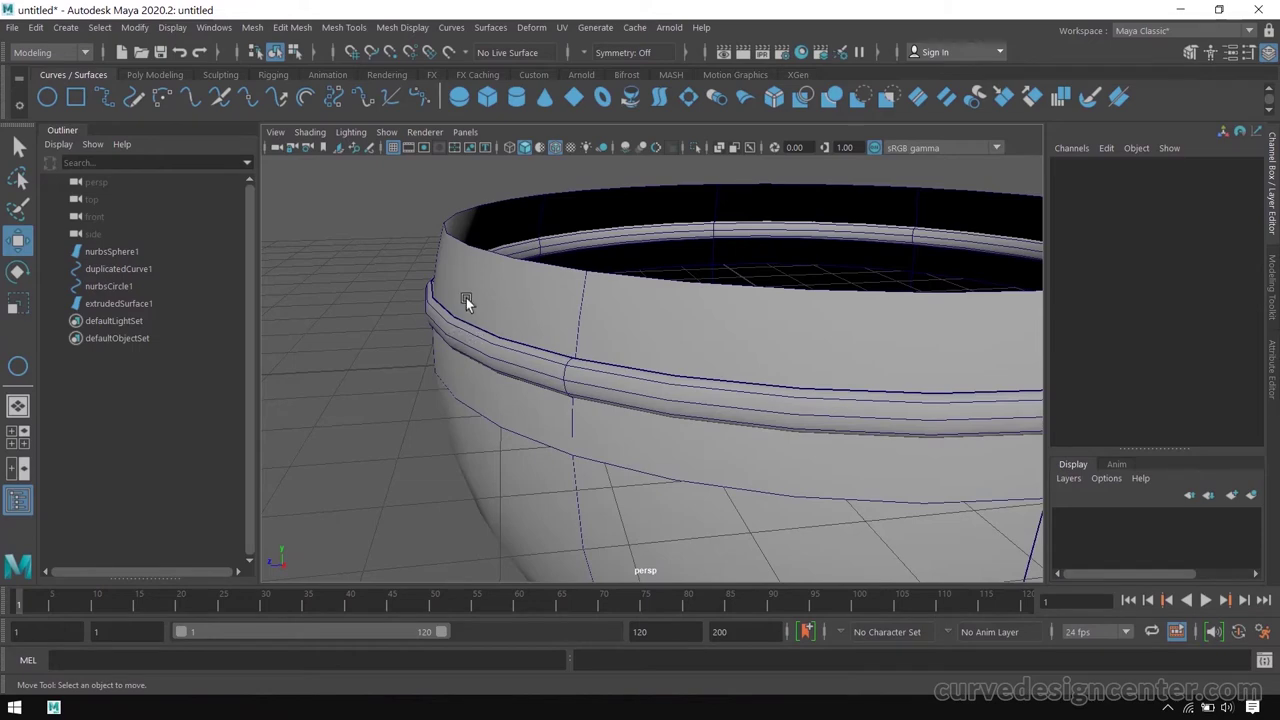
scroll(489, 323, down, 3)
alt+drag(934, 263, 834, 269)
In the front view, draw a three-point circular arc over the bowl from rim edge to rim edge, ending at about X 4.15, Y 1.89.
key(space)
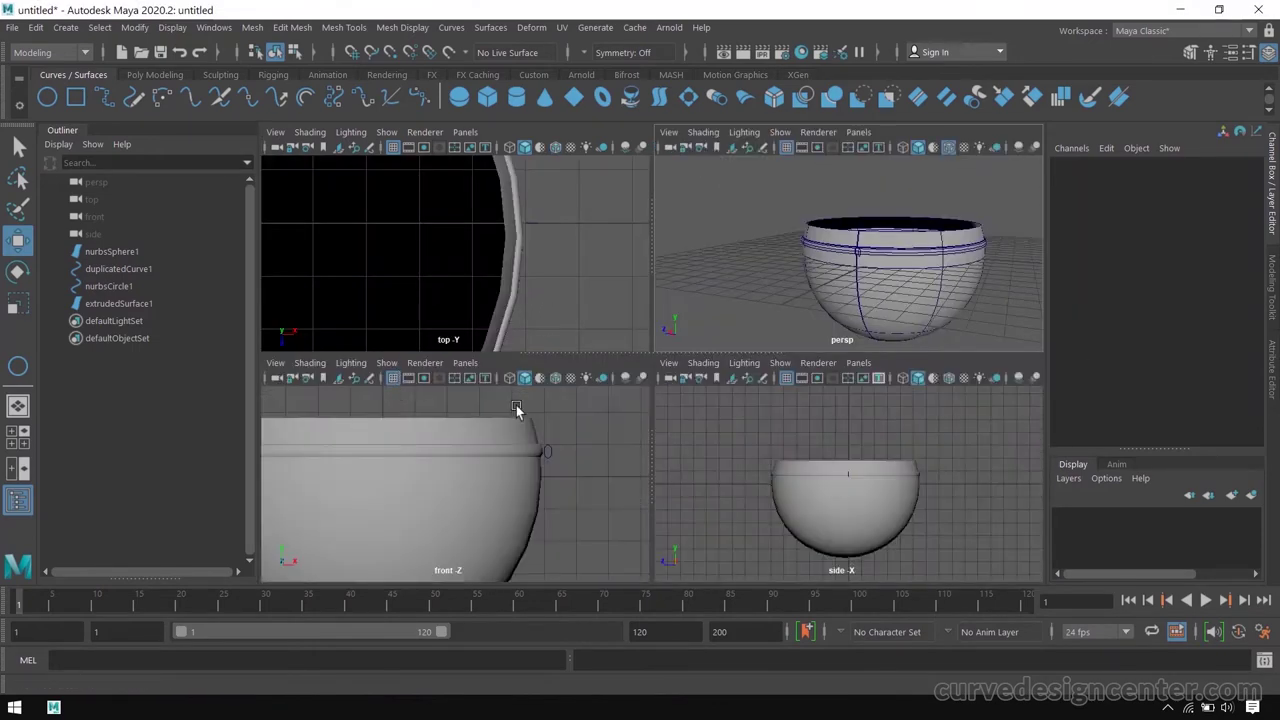
key(space)
scroll(734, 405, down, 2)
scroll(488, 355, up, 2)
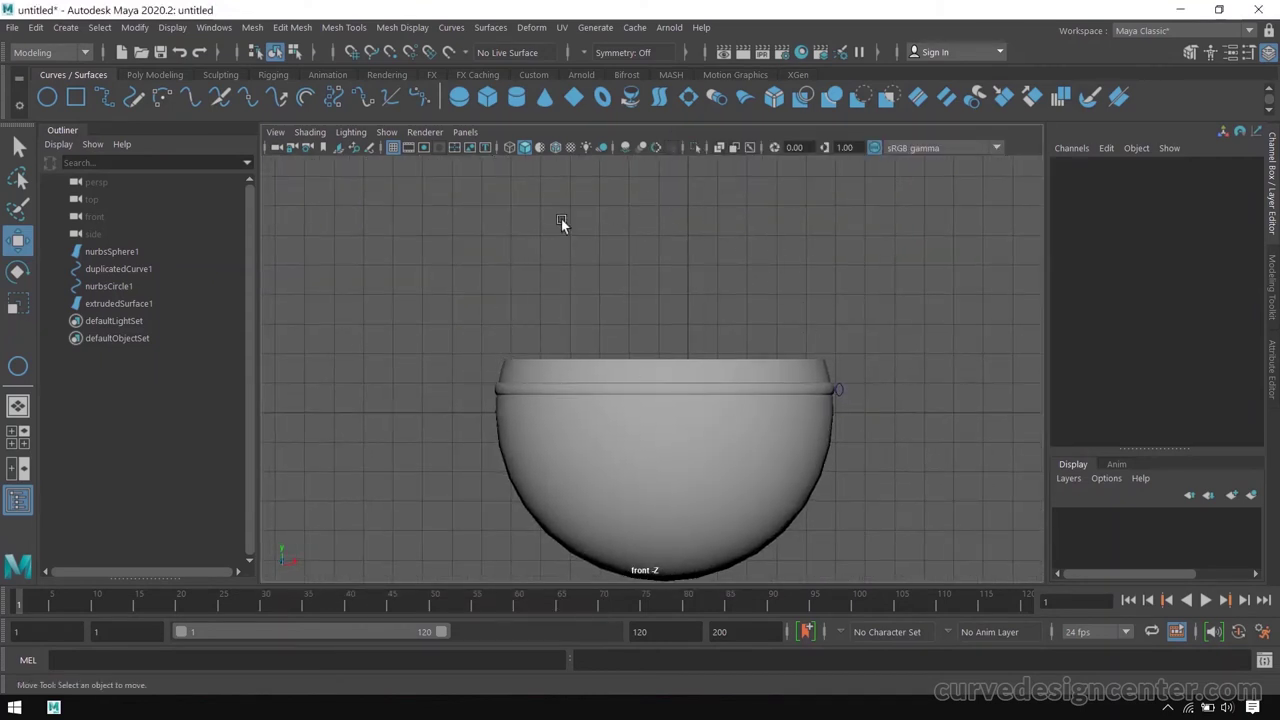
click(66, 27)
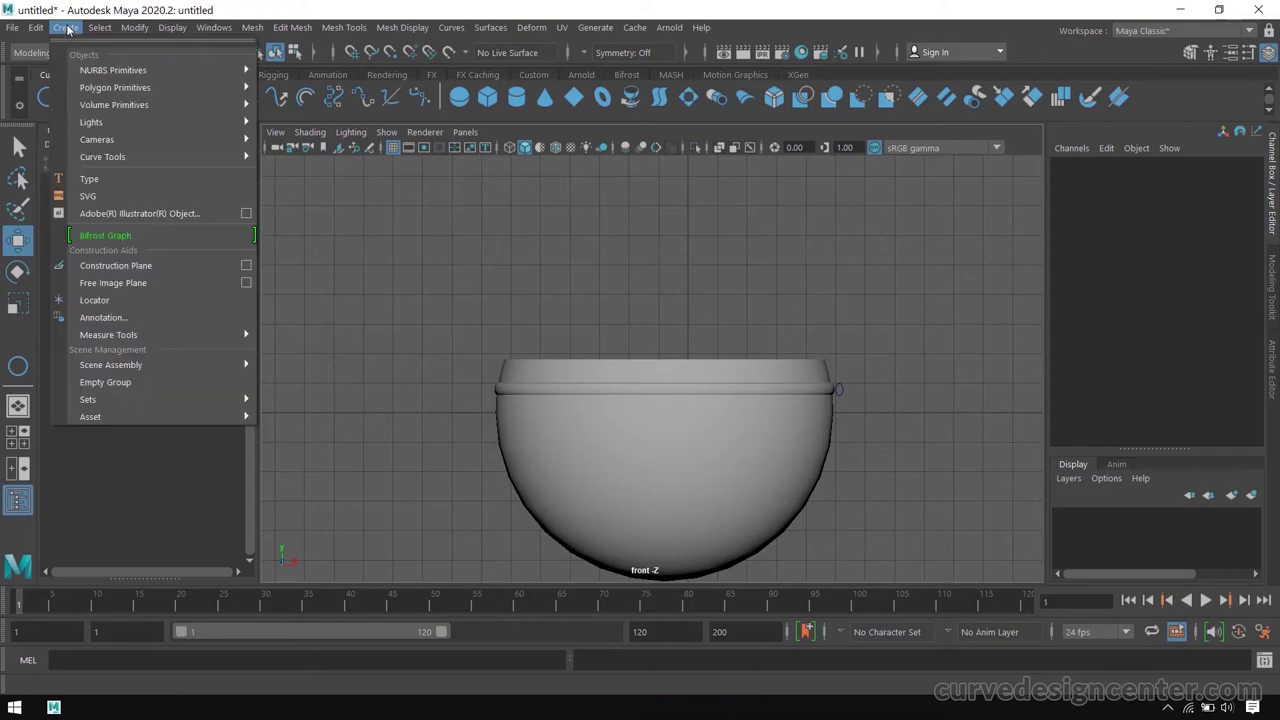
mouse_move(112, 157)
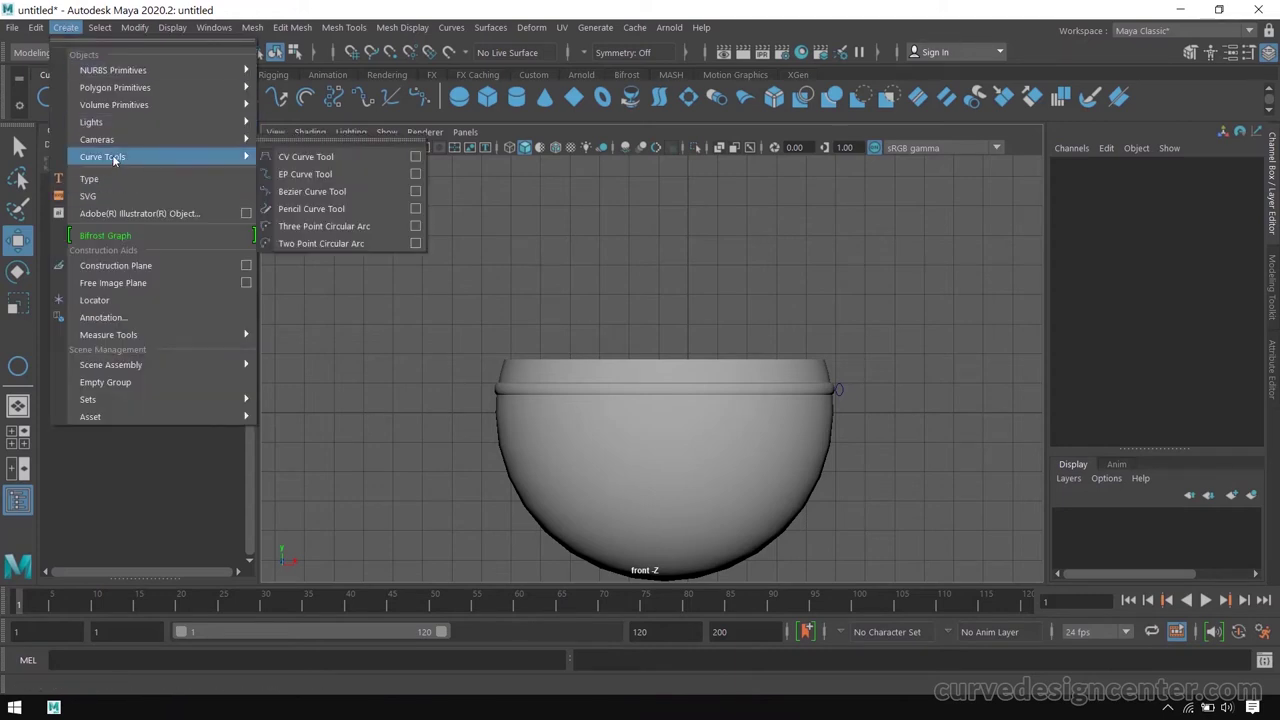
click(344, 231)
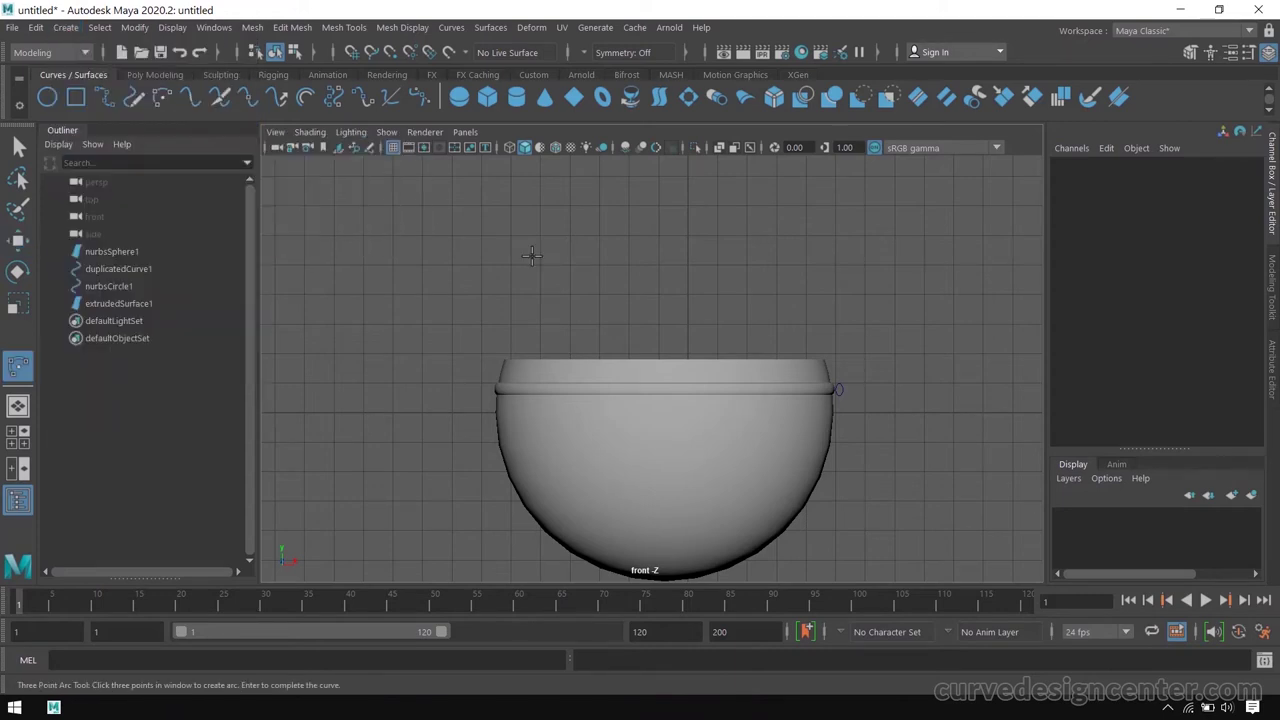
click(512, 356)
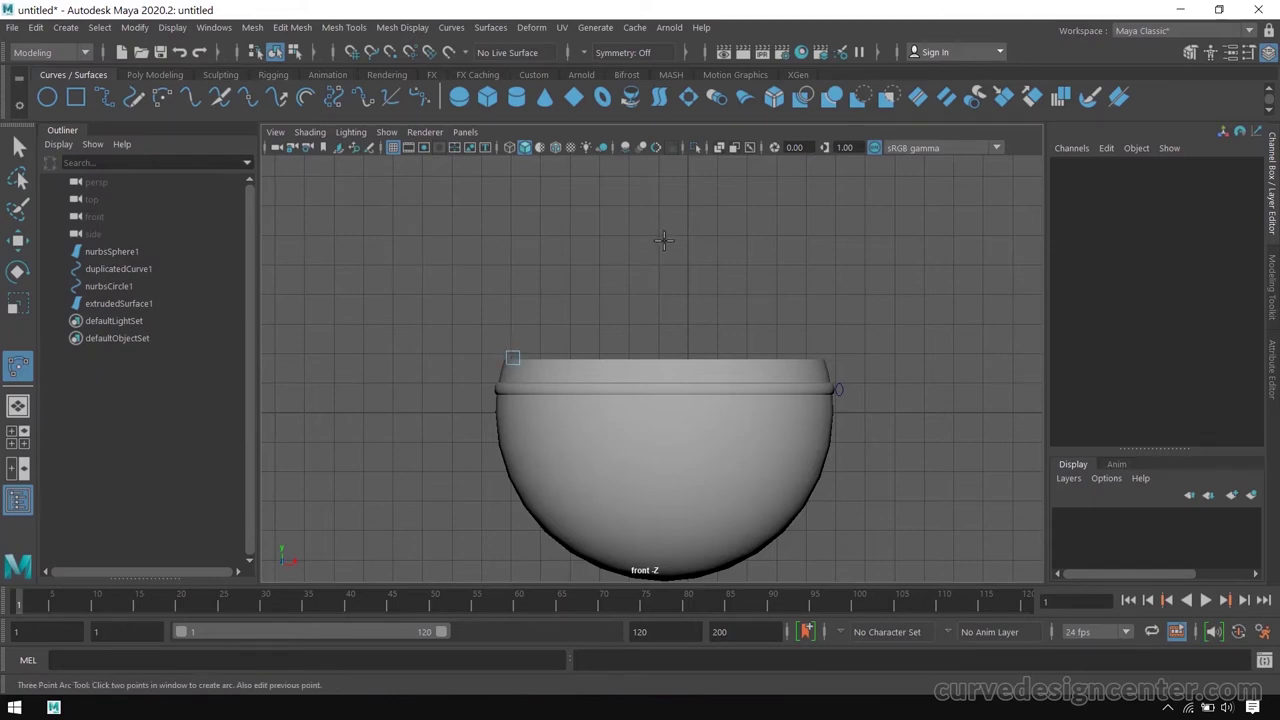
click(658, 229)
click(810, 355)
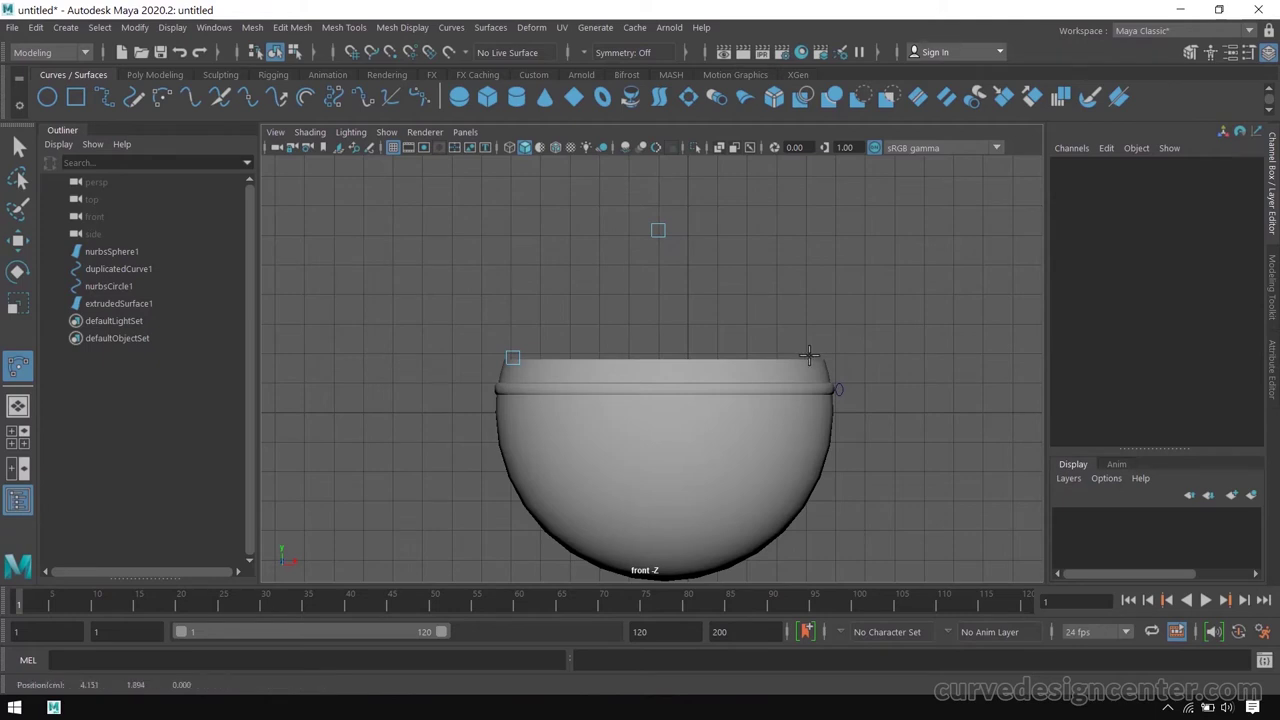
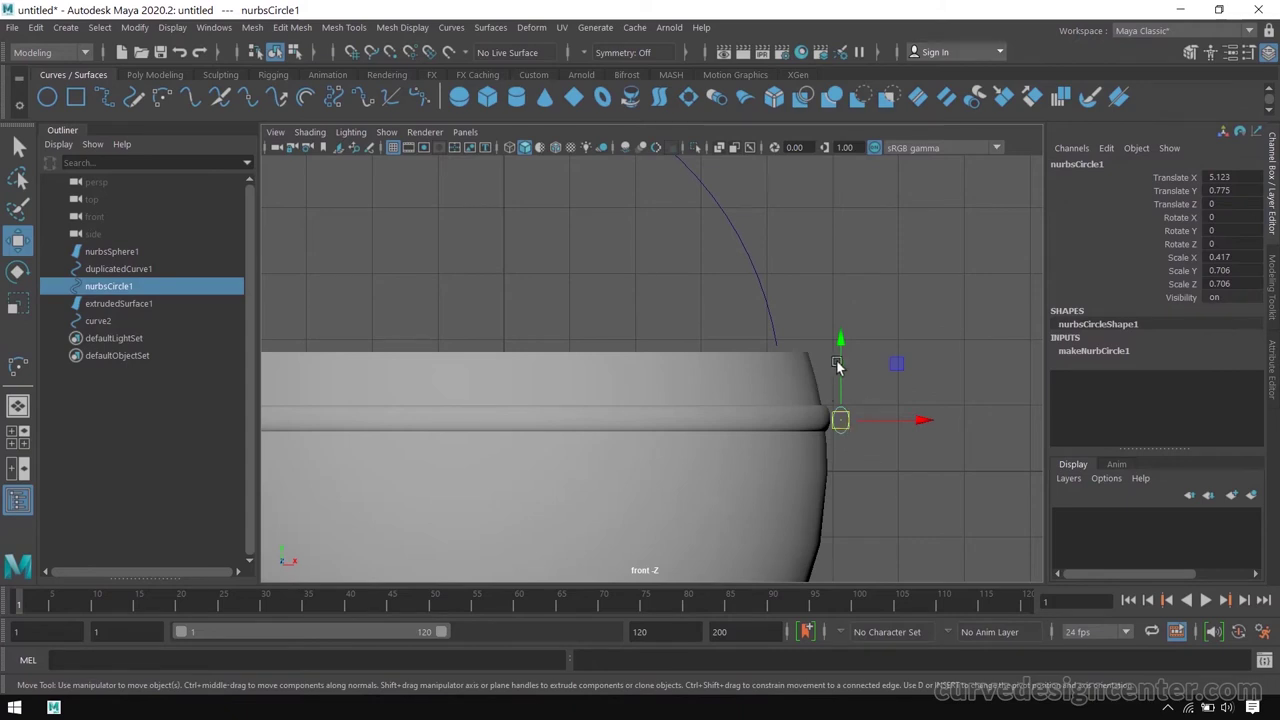
Try to raise the circle to Y 2.457 above the rim, and undo the move.
drag(838, 370, 825, 262)
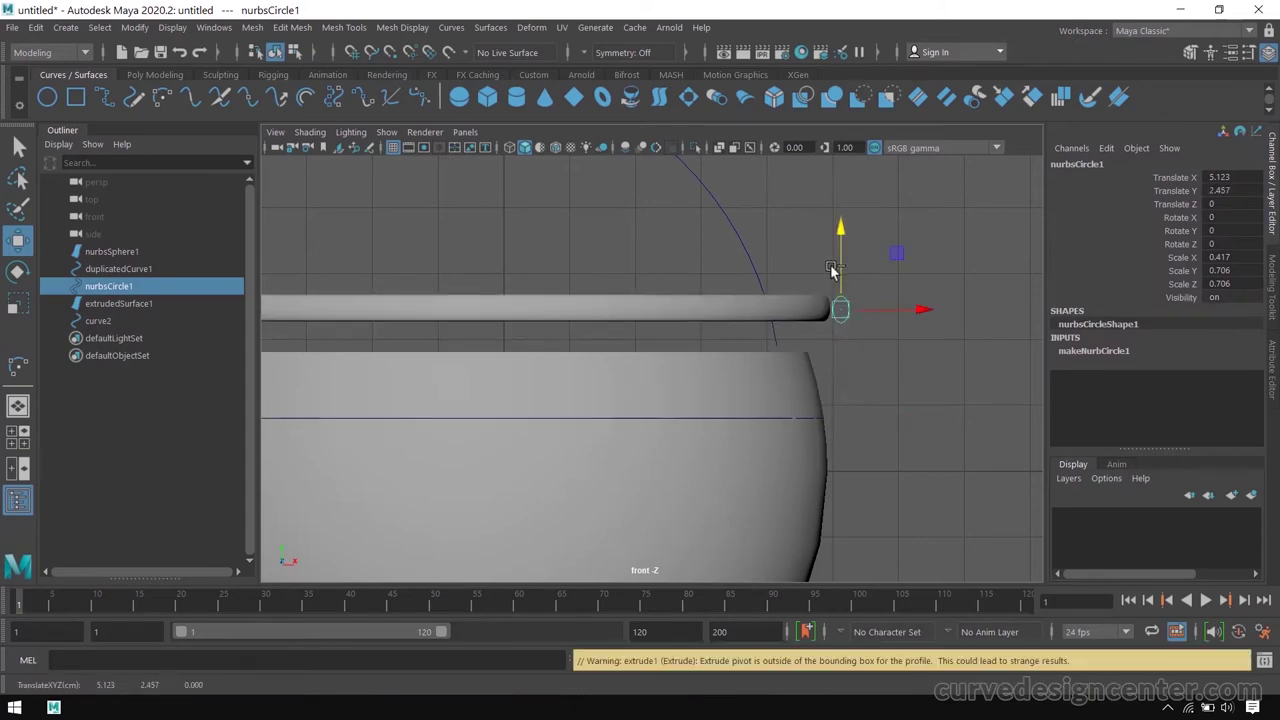
key(ctrl+z)
click(900, 336)
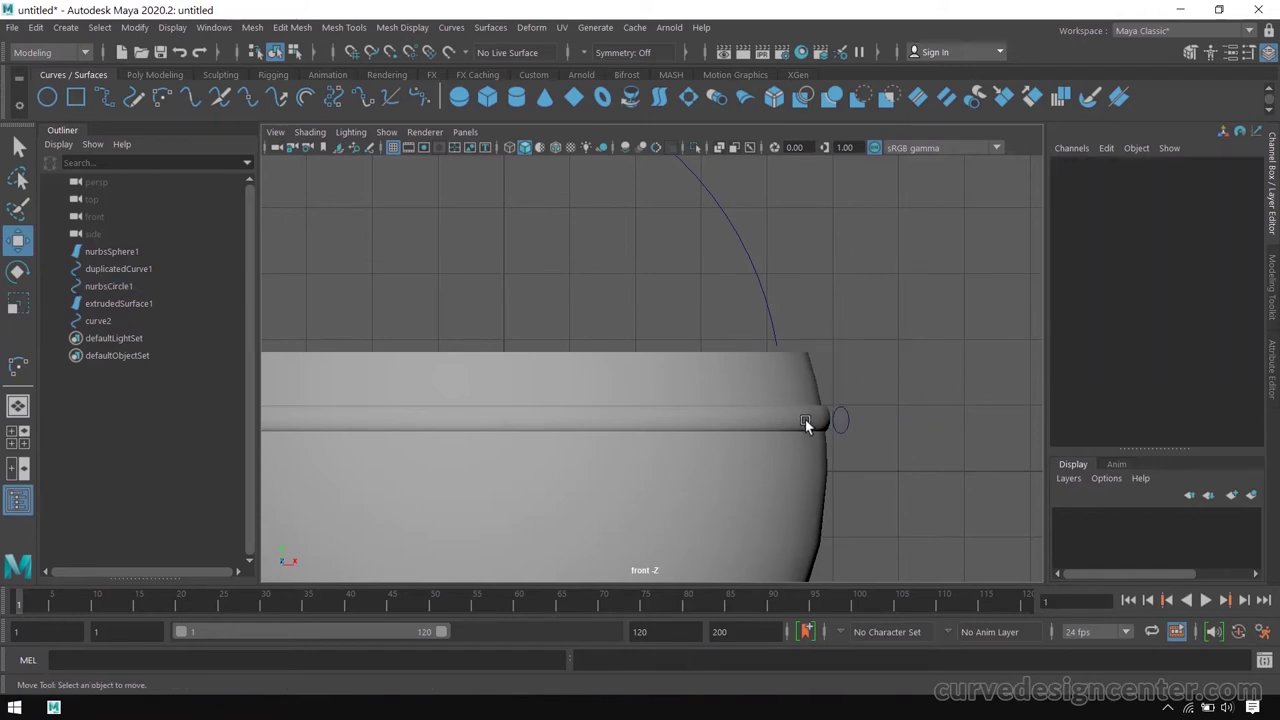
Delete the construction history of all objects in the scene to detach the extruded band from the circle.
click(805, 419)
click(65, 27)
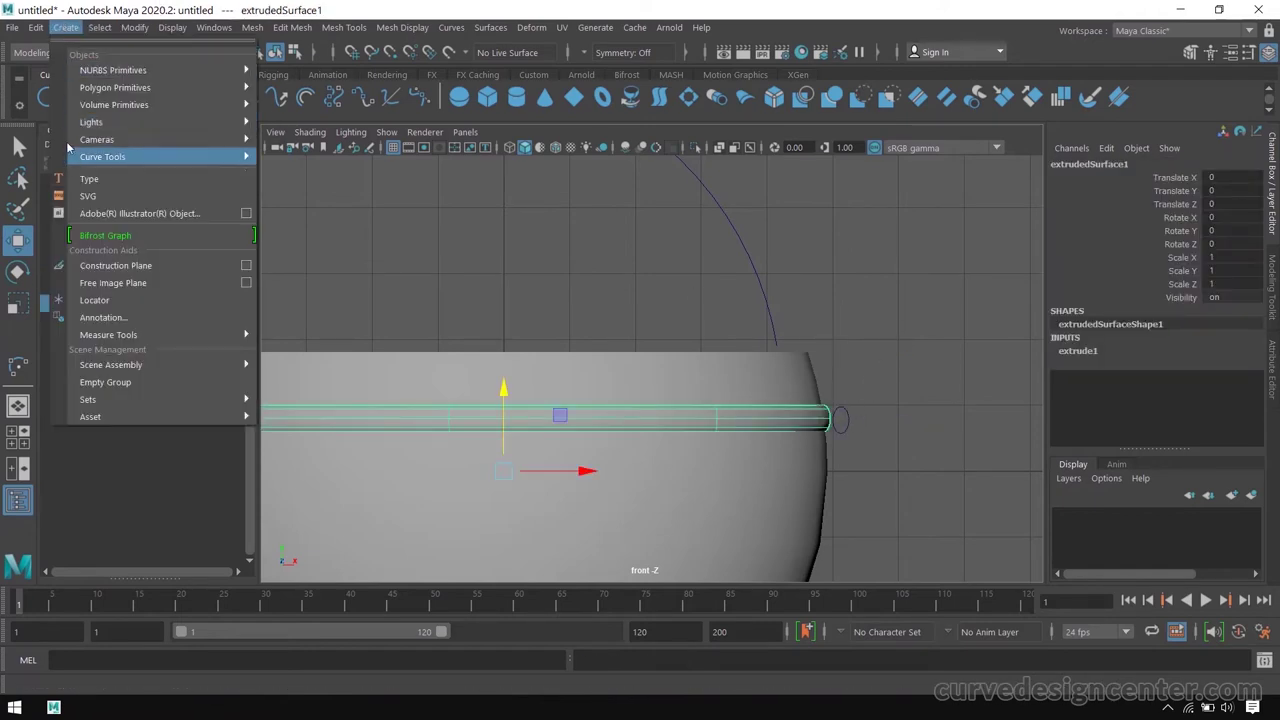
mouse_move(35, 27)
mouse_move(90, 248)
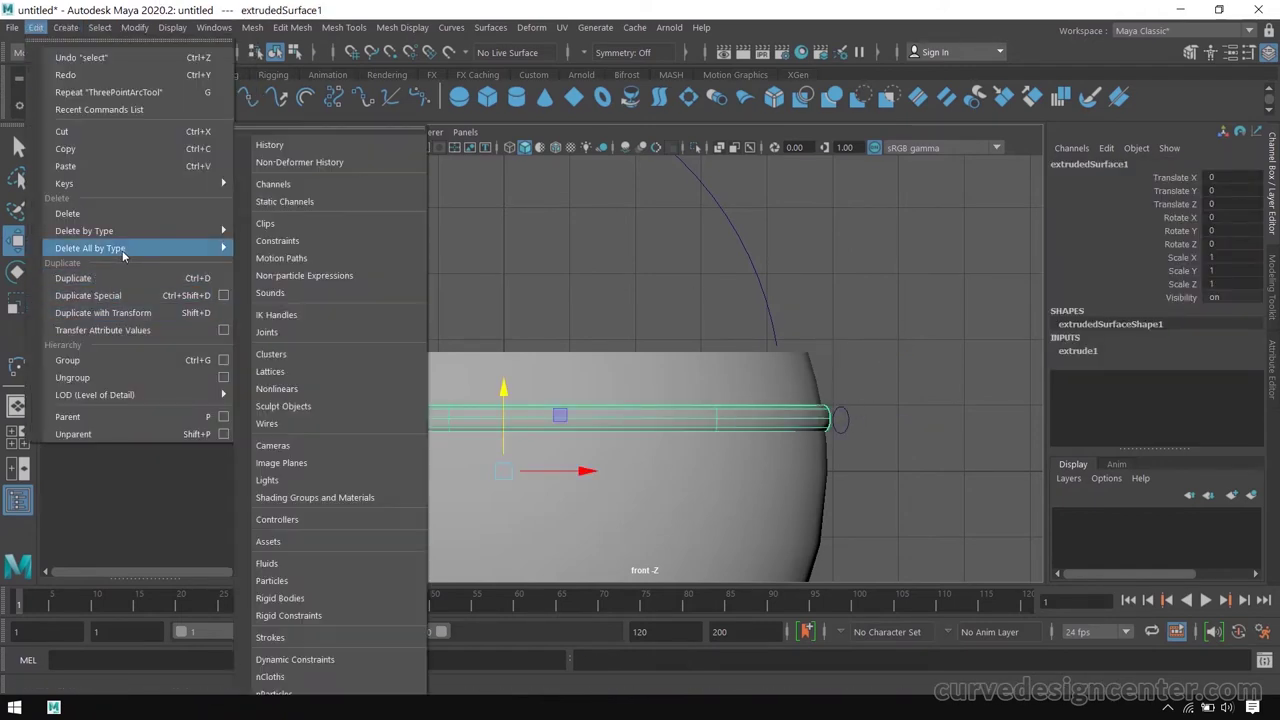
click(314, 143)
Raise the circle to Y 2.315, beside the lower end of the arc above the bowl.
click(877, 398)
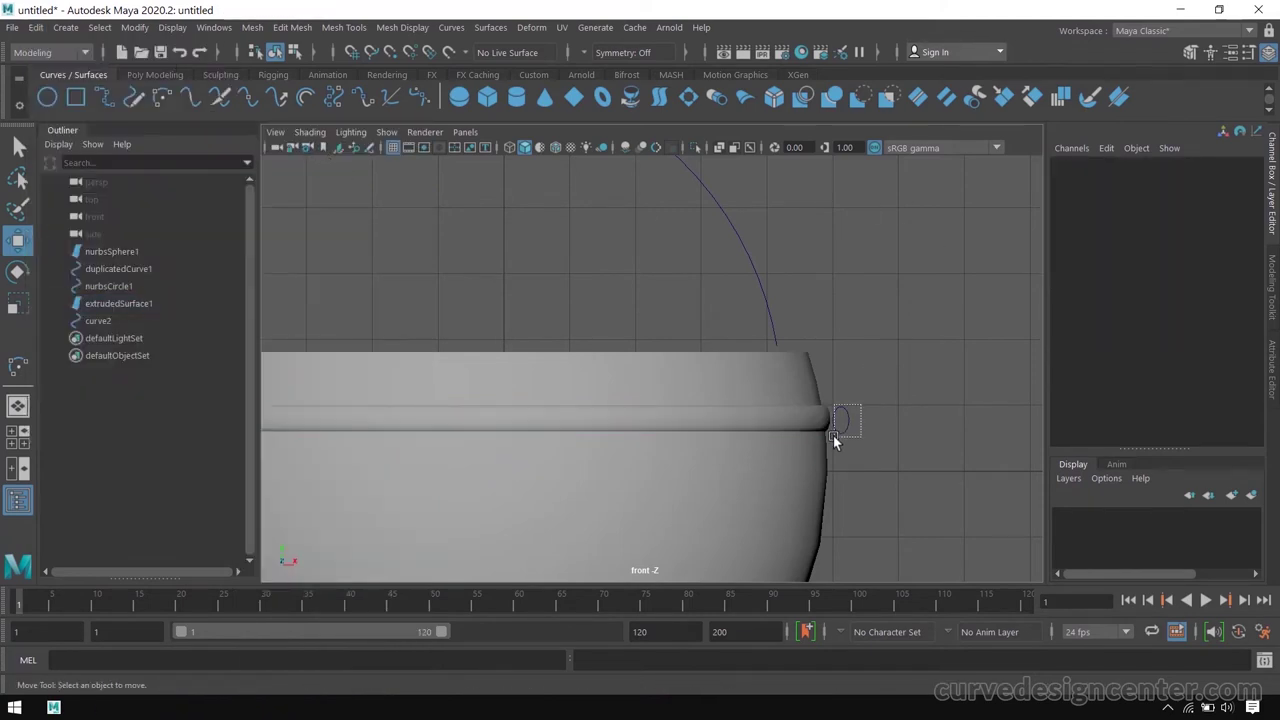
drag(860, 405, 835, 438)
drag(841, 367, 840, 266)
Try to rotate the circle freely about its X axis by about -40 degrees, and undo the rotation.
key(r)
key(e)
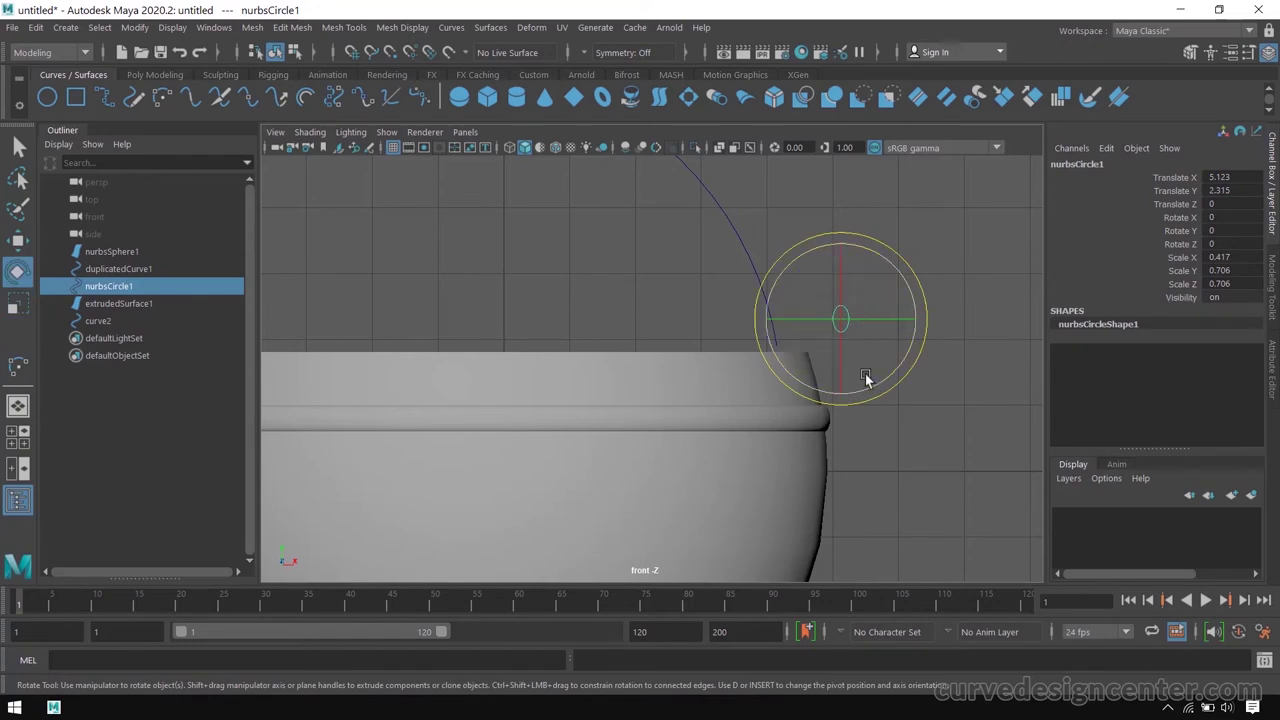
drag(839, 363, 836, 318)
key(ctrl+z)
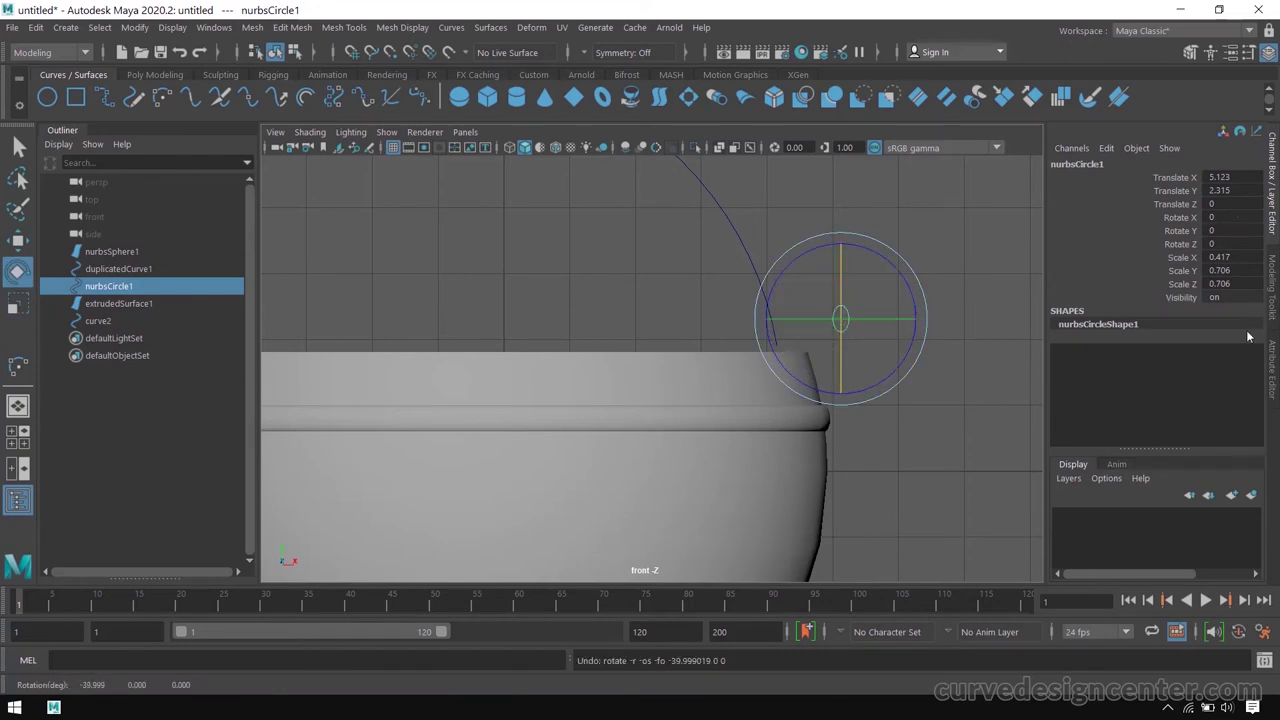
Set the circle's X rotation to 90 and return to the Move tool.
double_click(1226, 218)
text(90)
key(Return)
key(w)
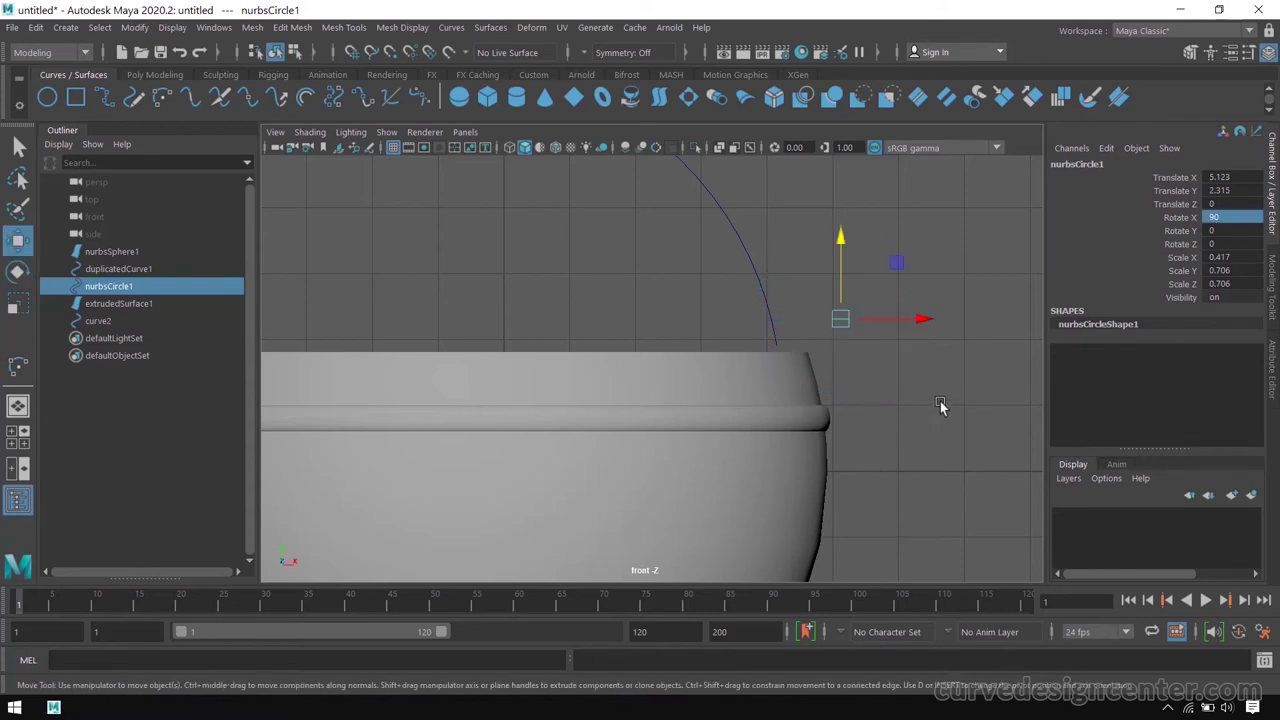
Examine the circle's flat orientation next to the arc's end in the perspective view.
key(space)
key(space)
alt+drag(694, 363, 868, 343)
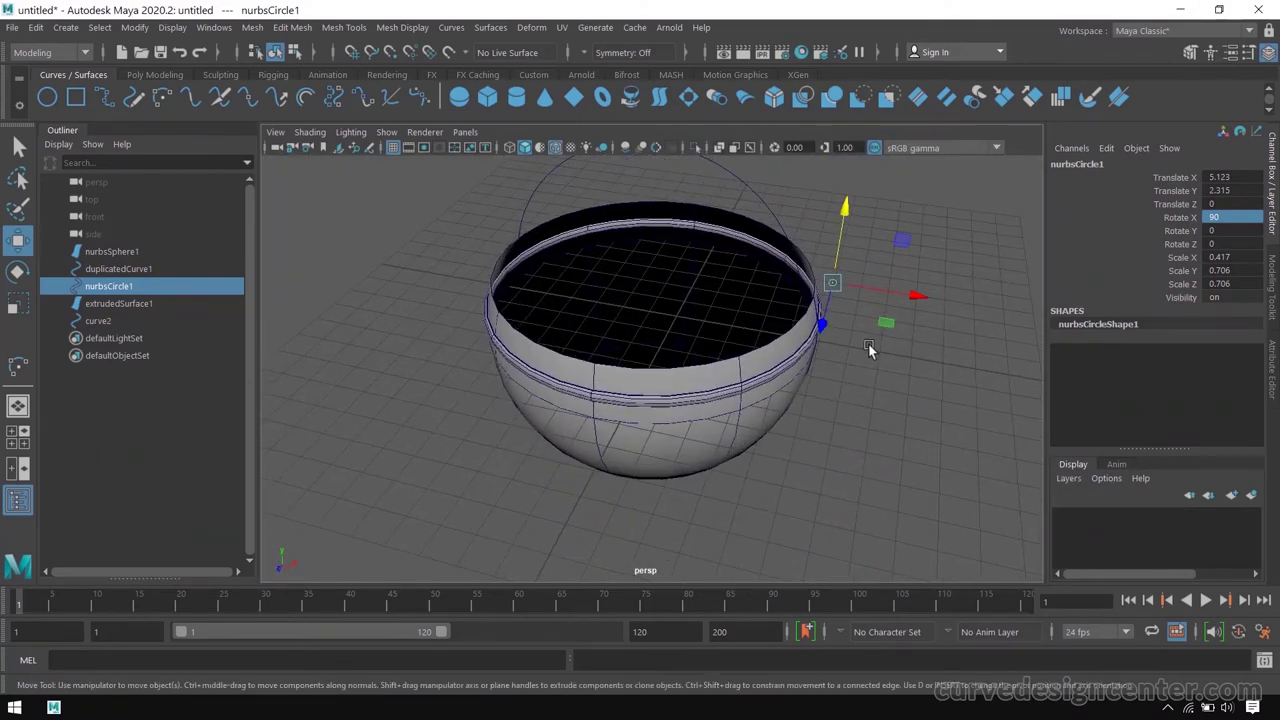
scroll(868, 343, up, 6)
click(826, 343)
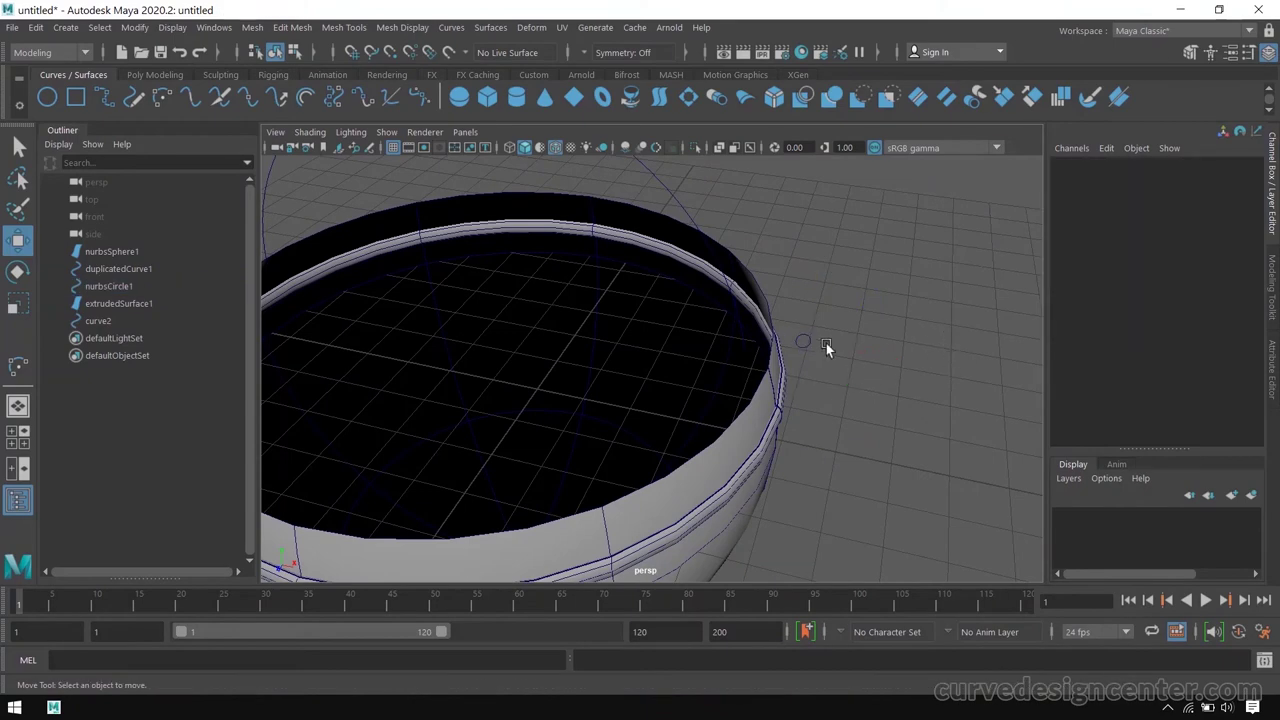
click(807, 340)
alt+drag(840, 366, 904, 394)
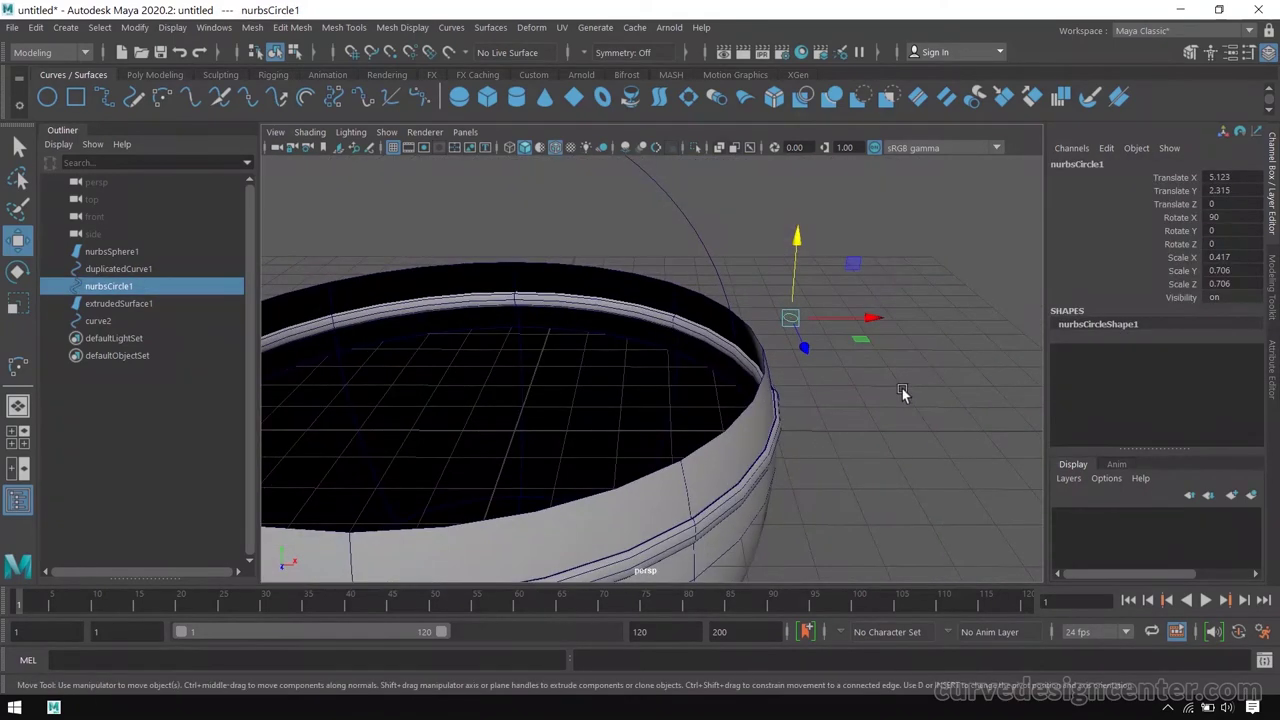
Extrude the circle along the arc above the bowl as a NURBS tube, with At path, Component pivot and Profile normal orientation.
click(708, 228)
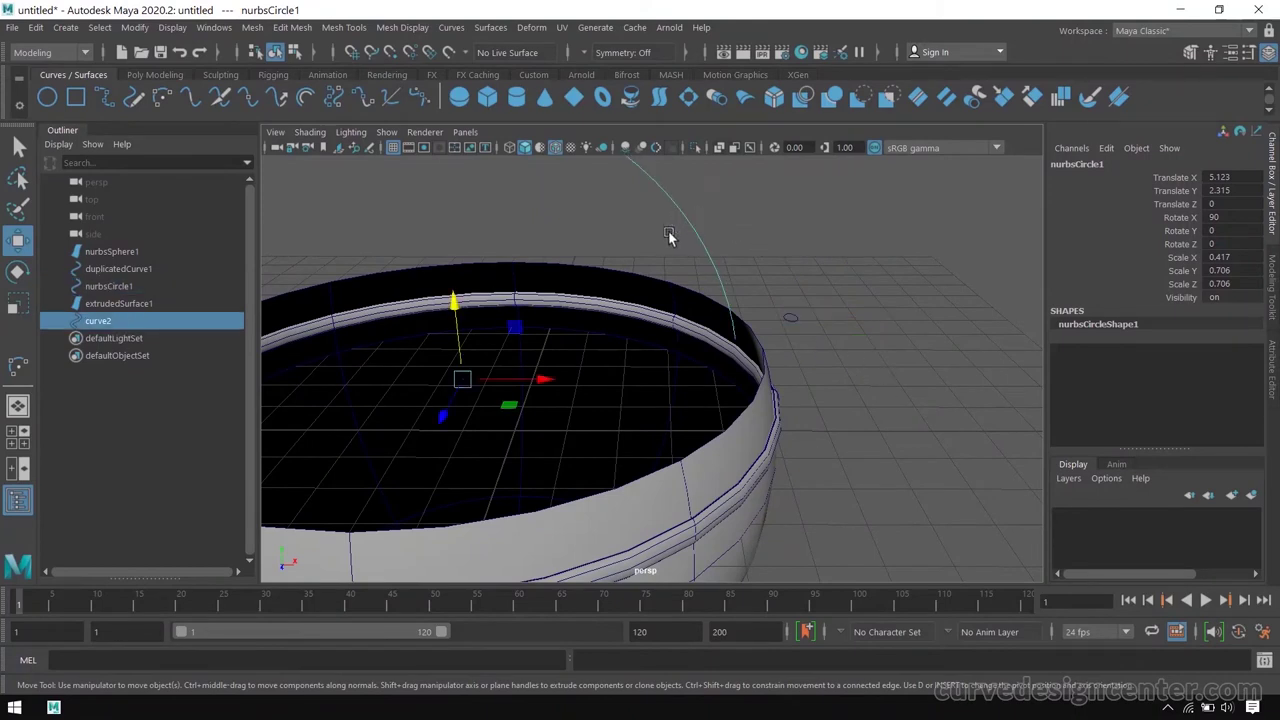
click(798, 322)
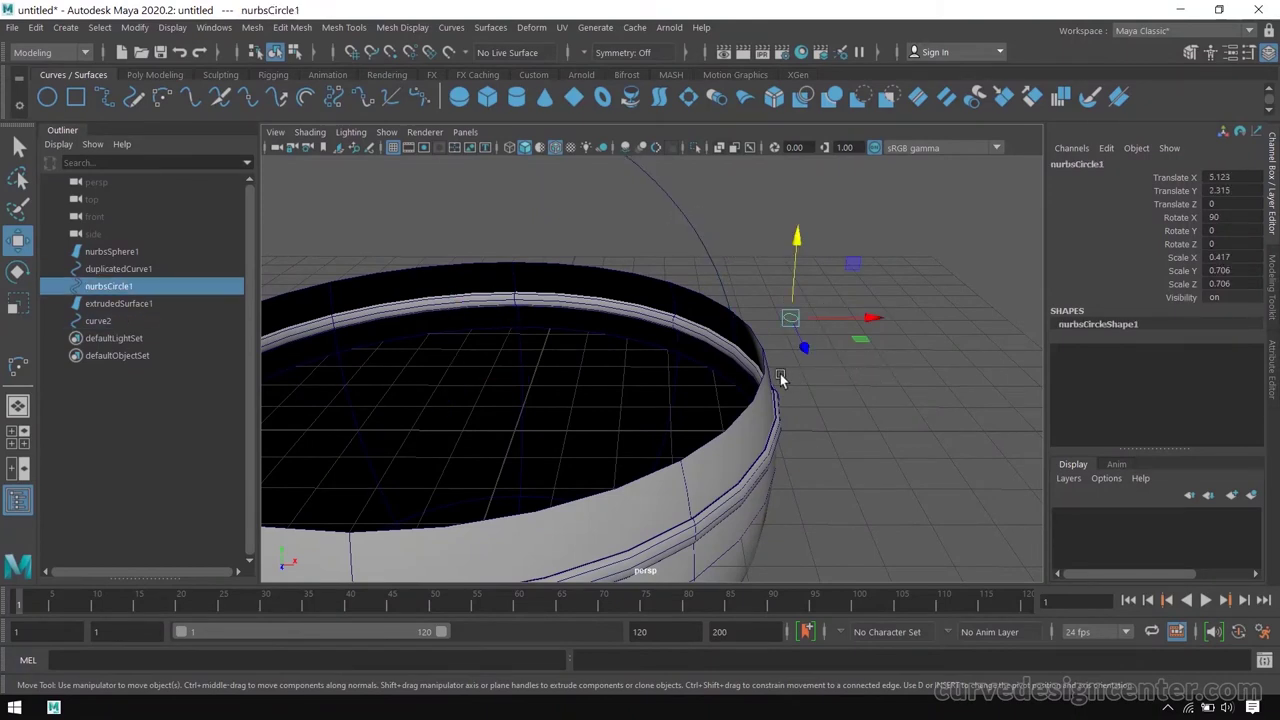
ctrl+click(95, 320)
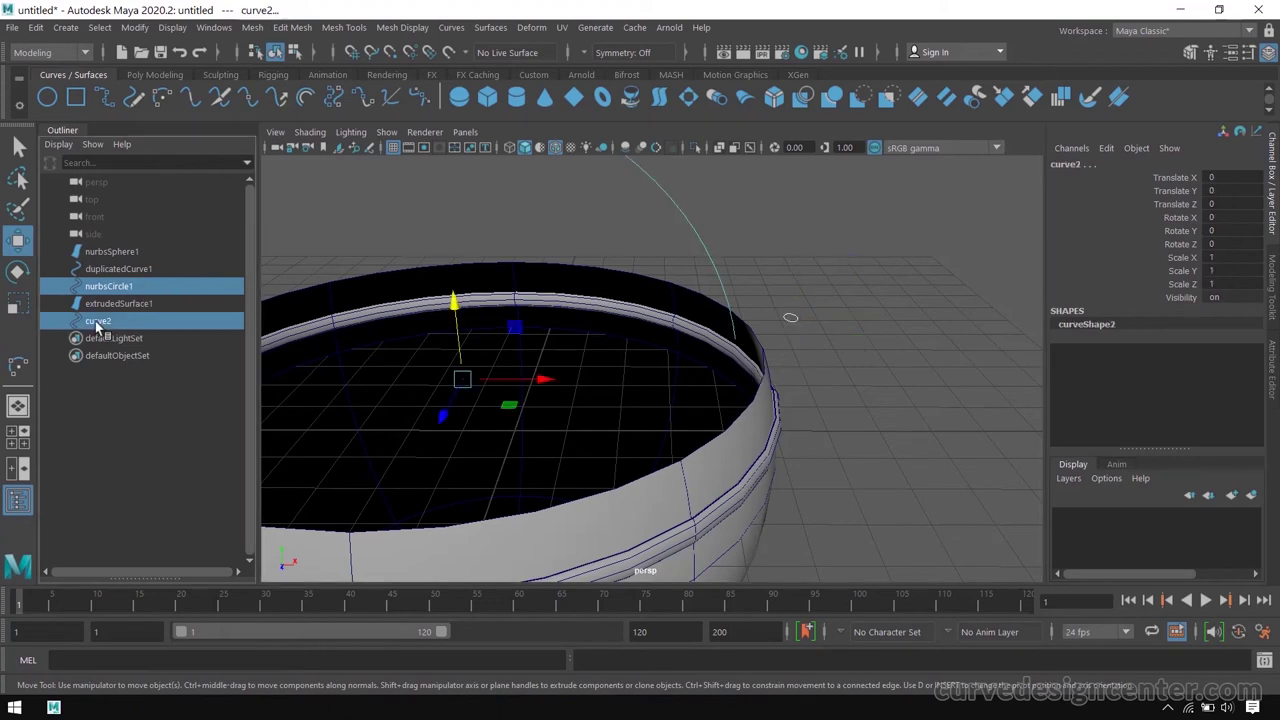
click(451, 27)
mouse_move(490, 27)
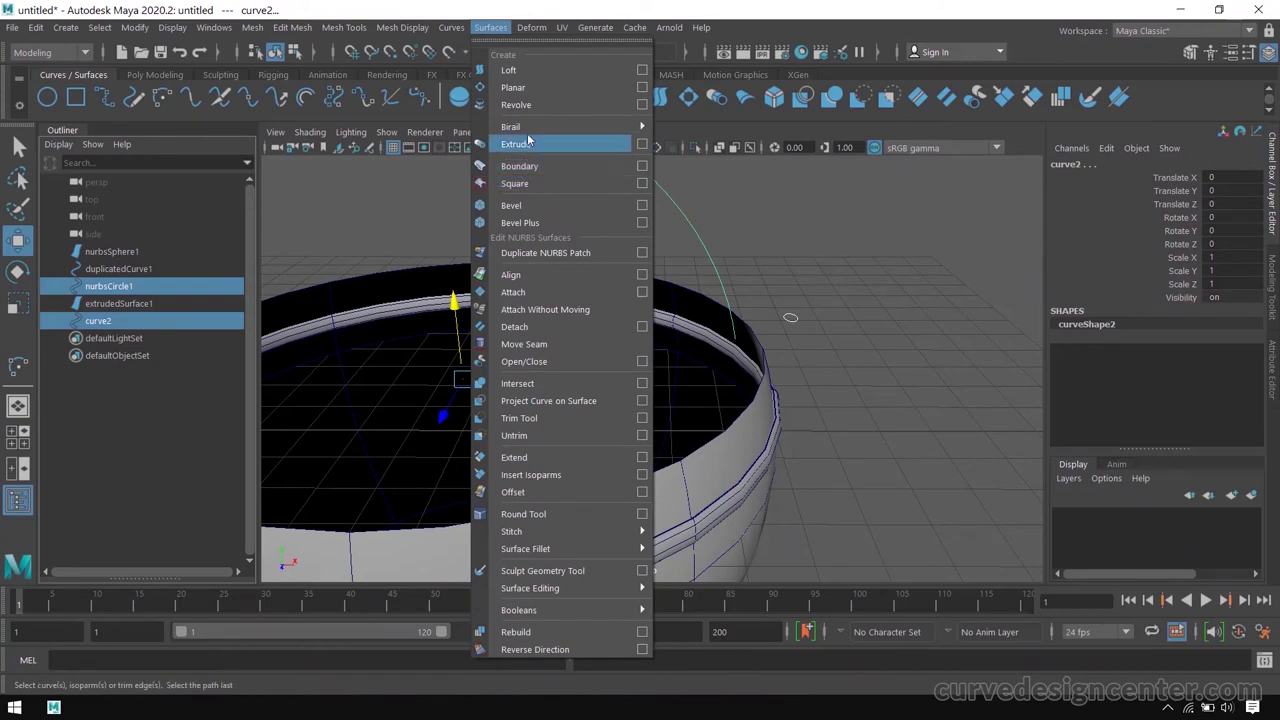
click(642, 145)
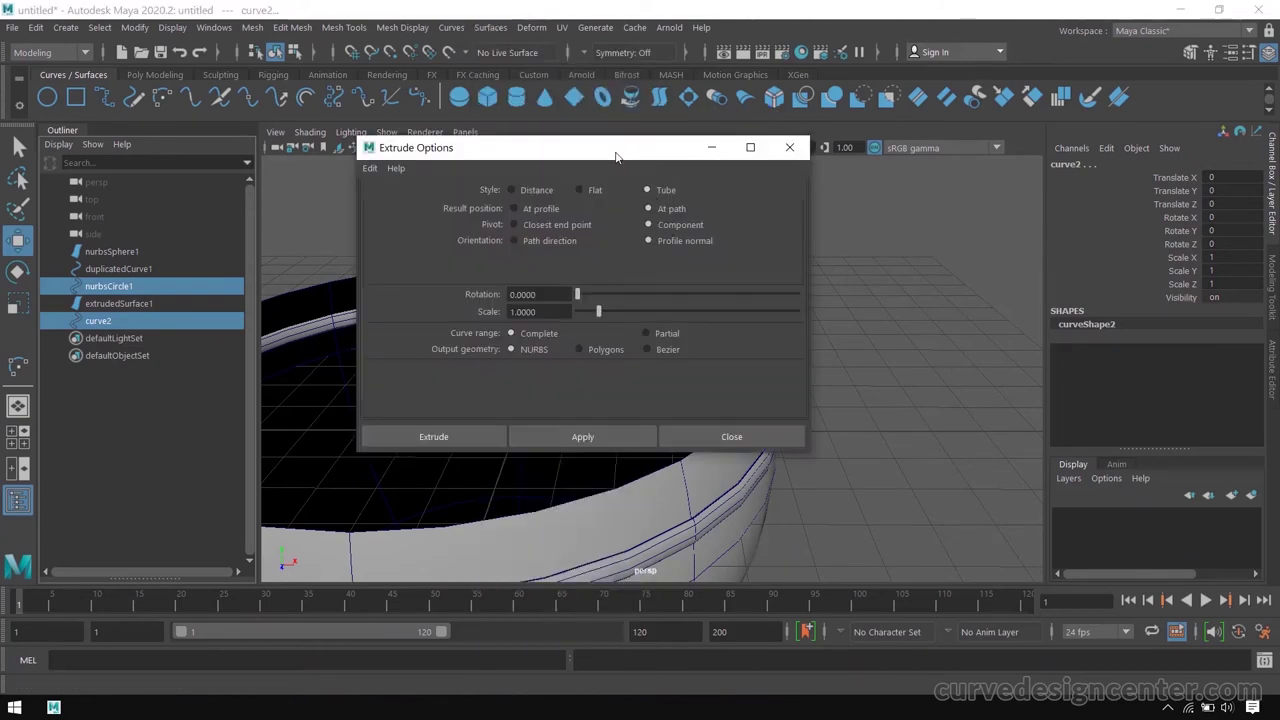
drag(617, 157, 736, 160)
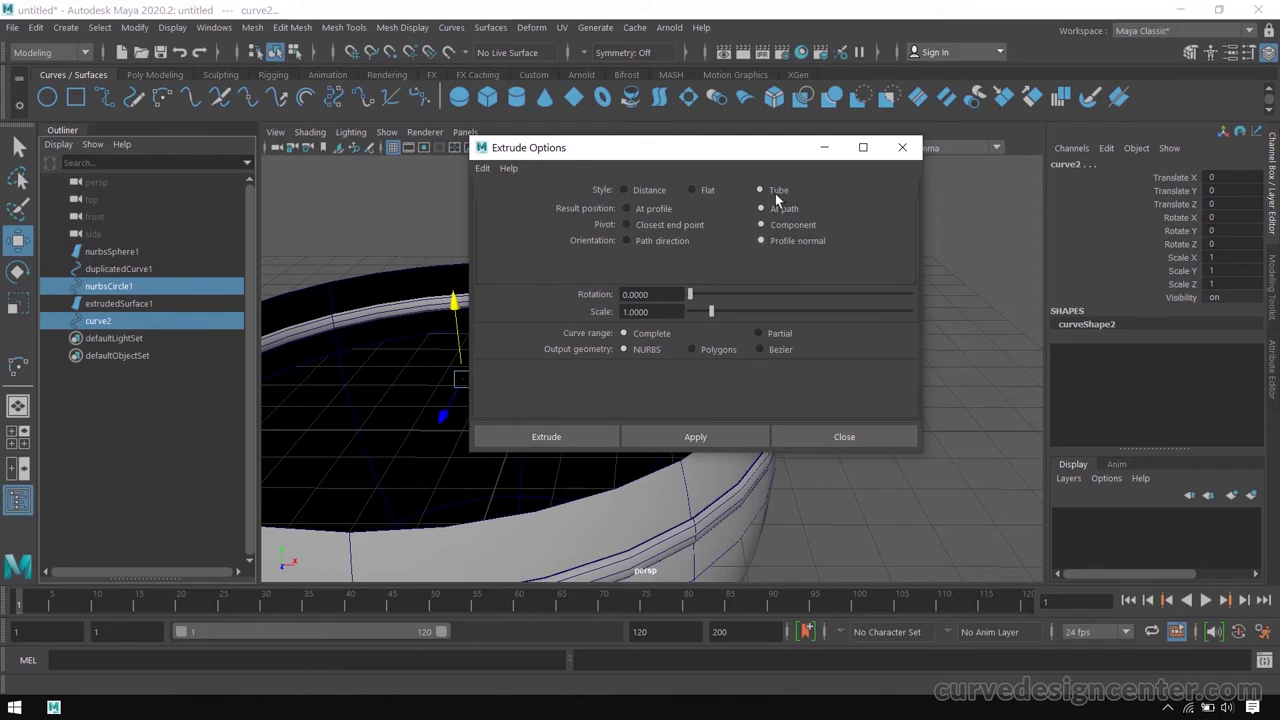
drag(735, 151, 782, 138)
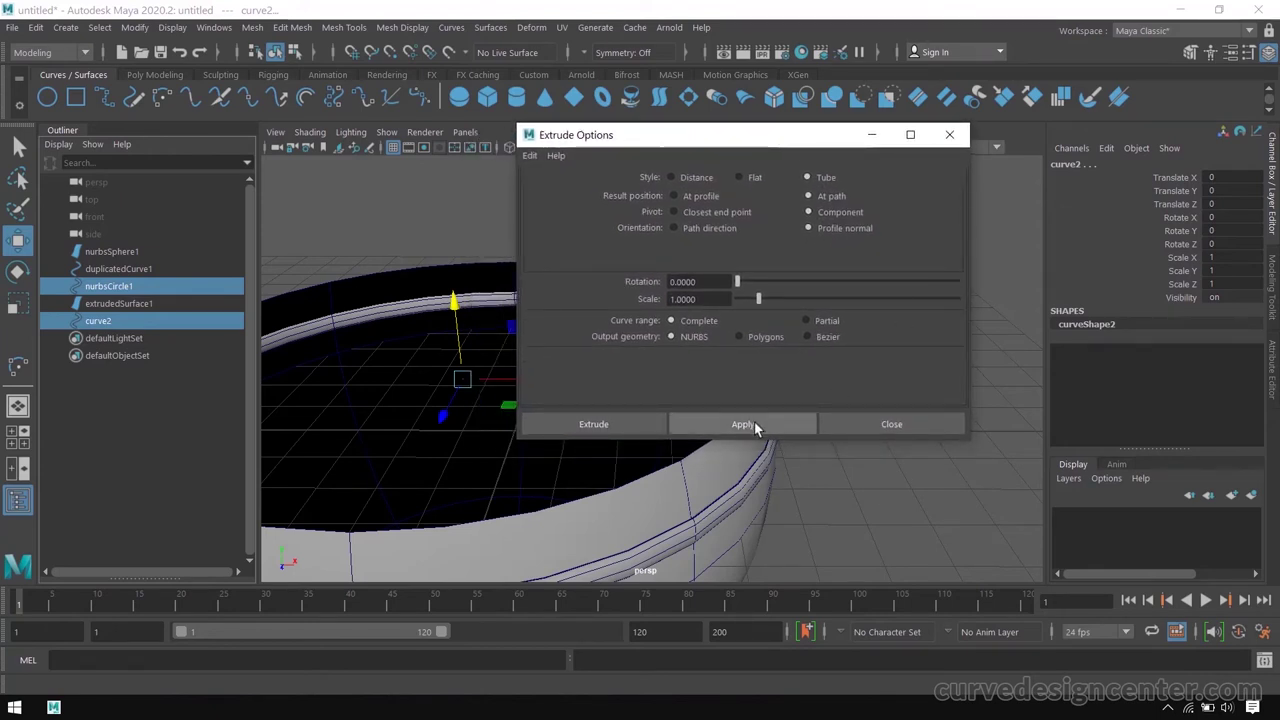
click(767, 424)
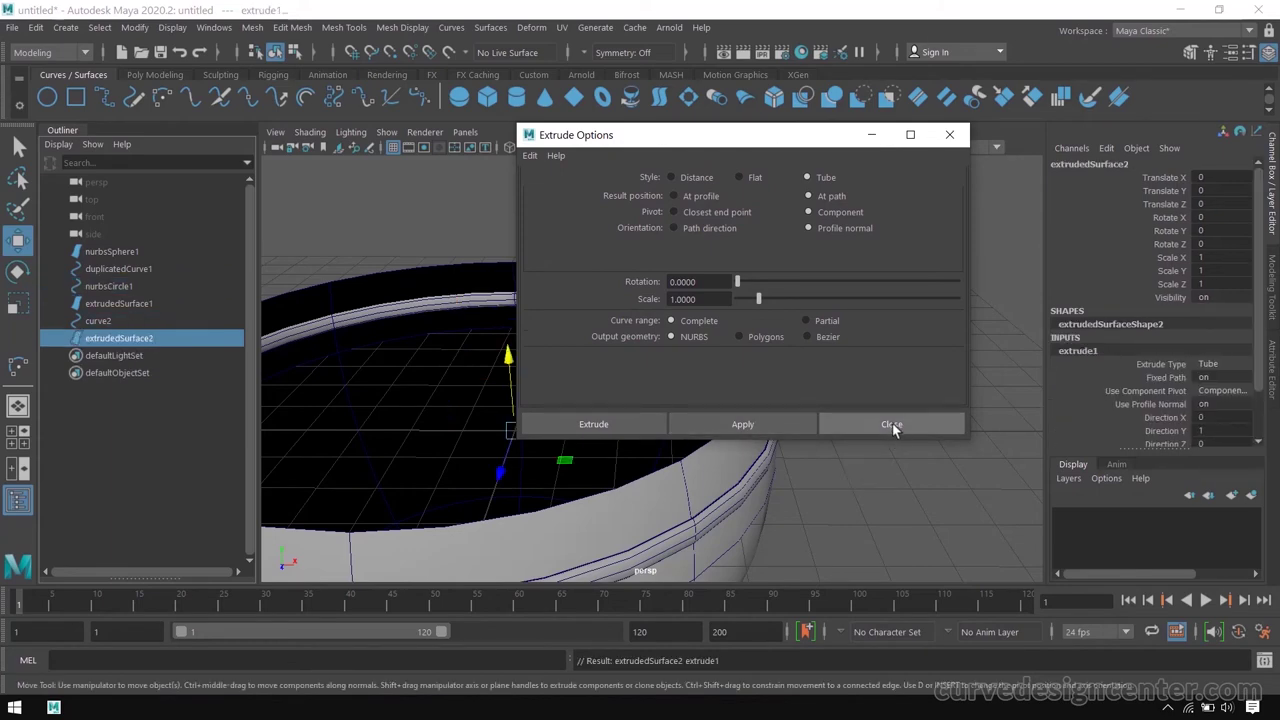
click(892, 423)
alt+drag(895, 414, 897, 384)
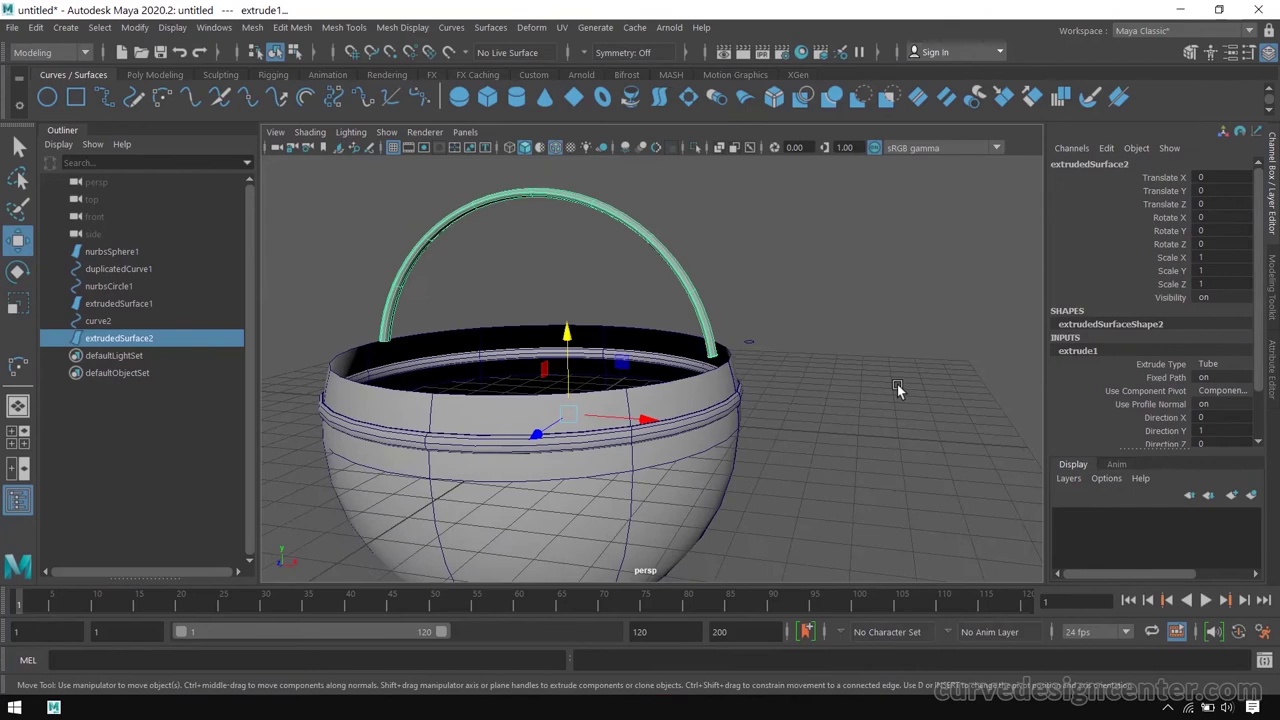
Lower the handle surface together with its arc curve to Y -0.081 in the front view, and deselect them.
click(680, 190)
drag(674, 183, 591, 237)
key(space)
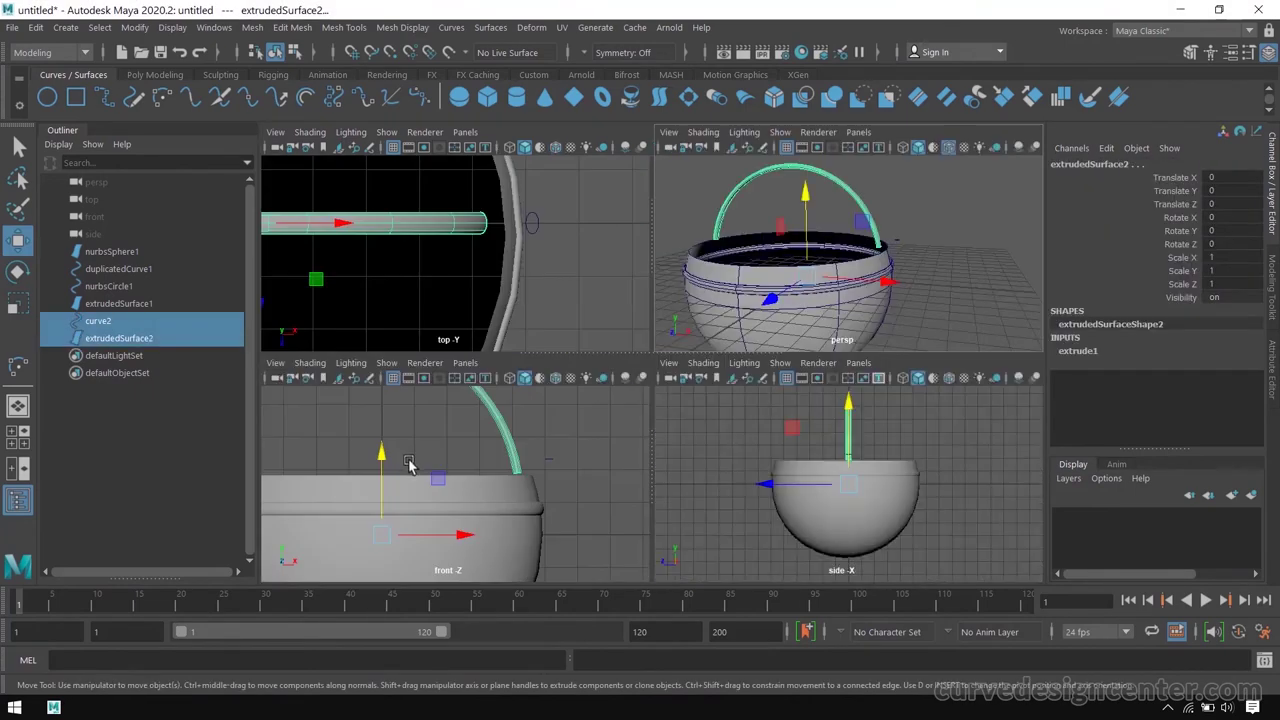
key(space)
key(f)
scroll(660, 374, up, 1)
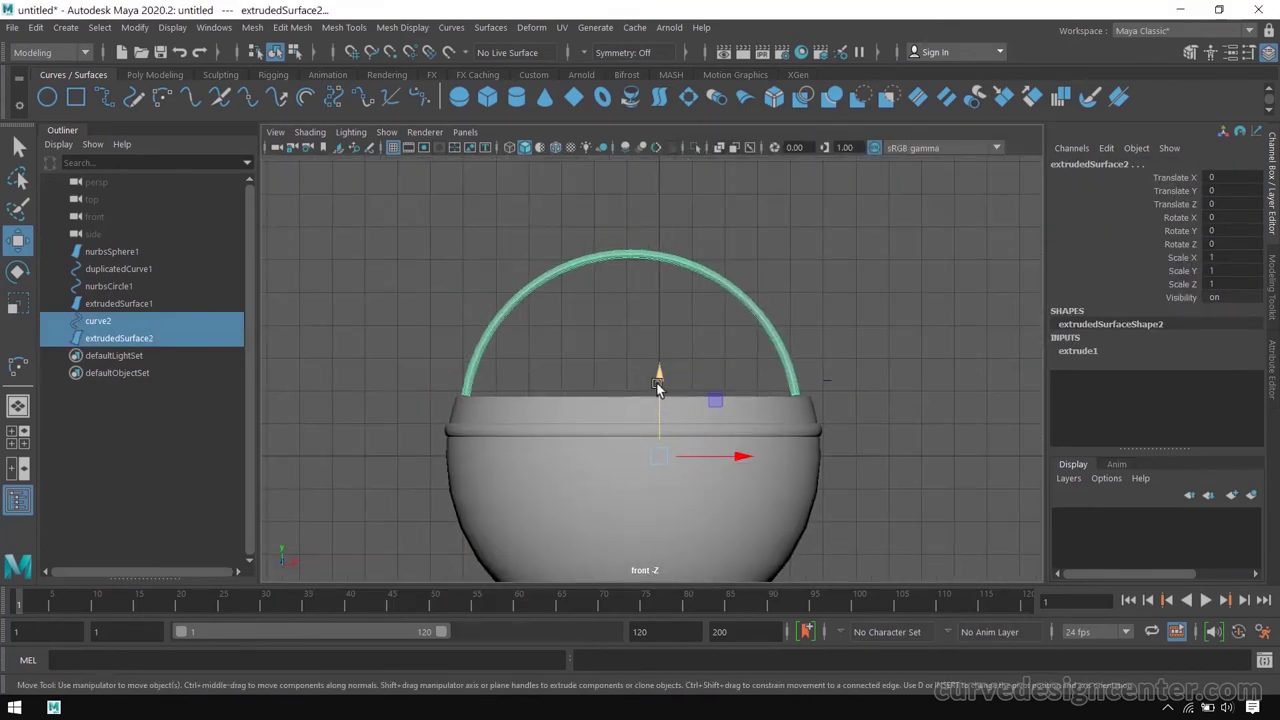
drag(658, 388, 659, 394)
key(space)
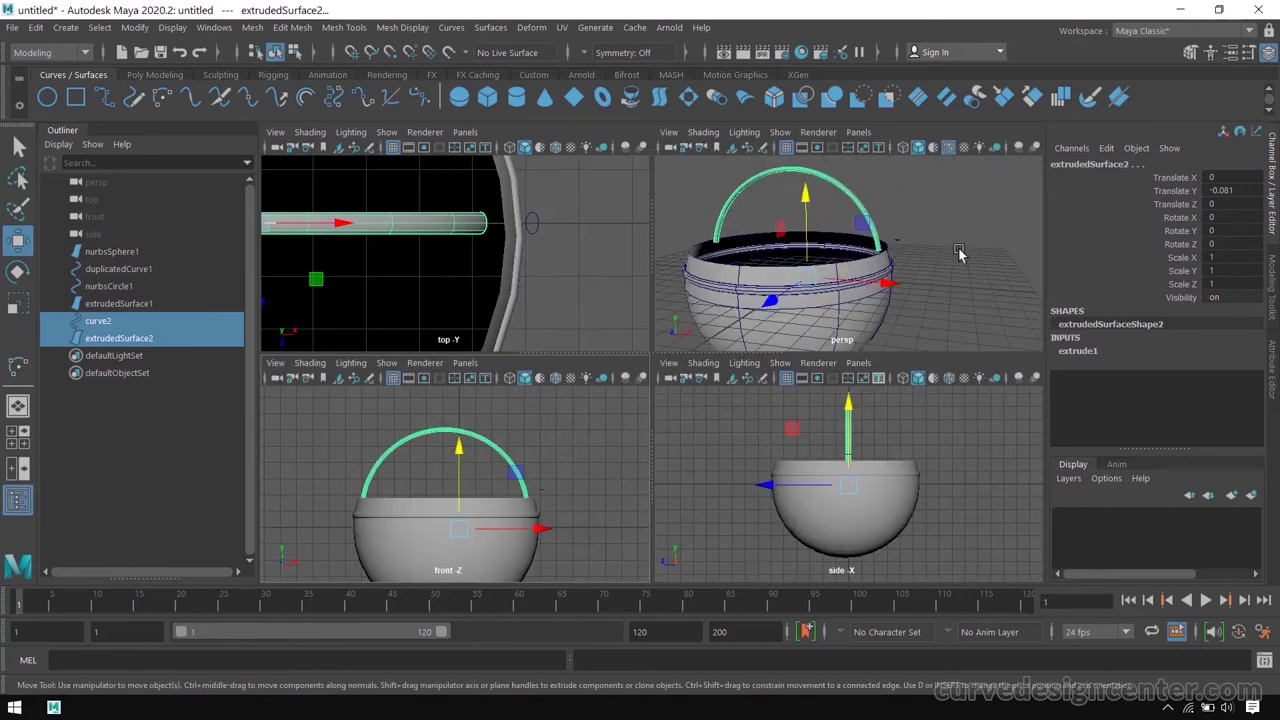
key(space)
alt+drag(880, 340, 777, 360)
alt+drag(777, 360, 920, 333)
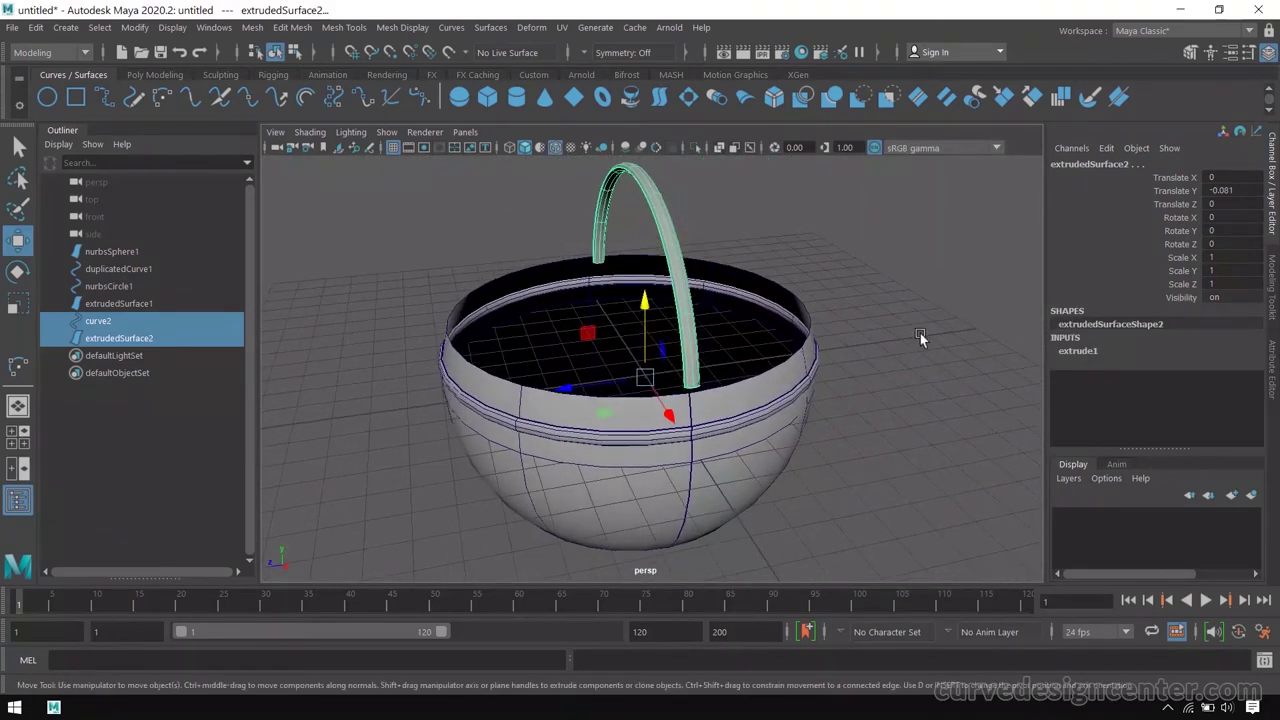
click(920, 333)
Examine the bowl's open rim and the lower ends of the handle from several angles in the perspective view.
scroll(560, 322, up, 5)
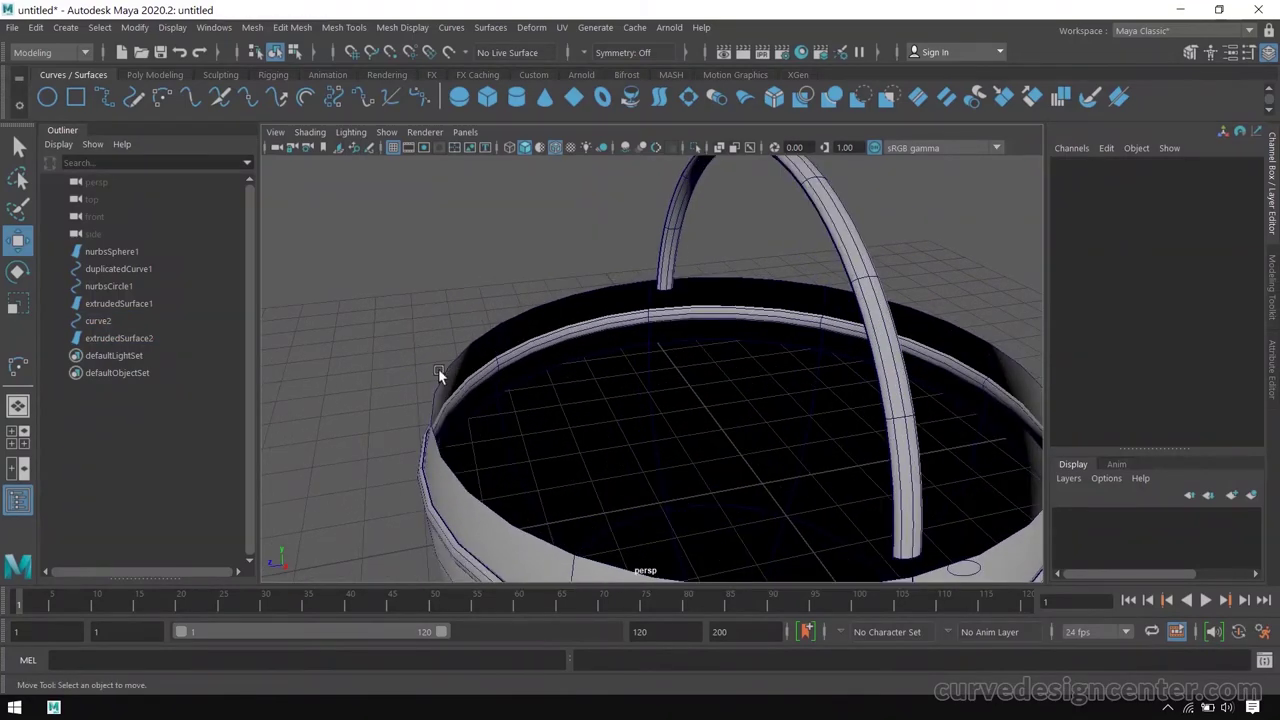
alt+drag(470, 340, 524, 328)
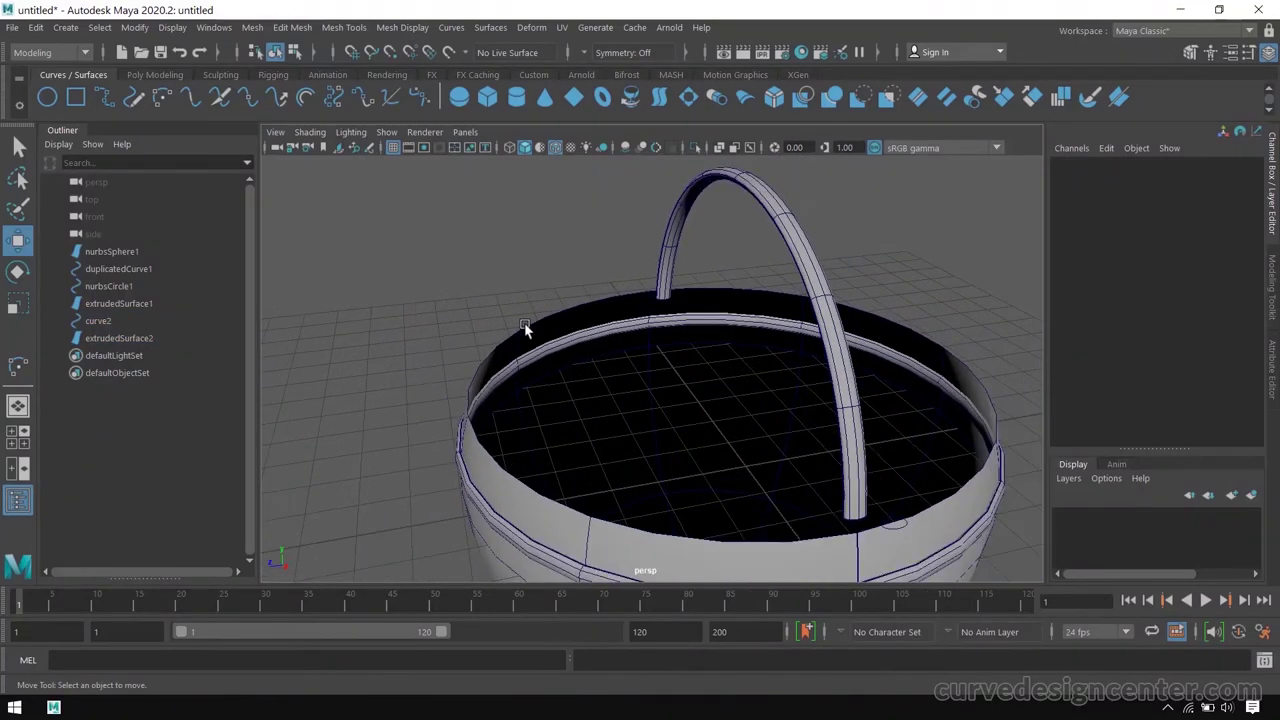
alt+drag(487, 382, 550, 366)
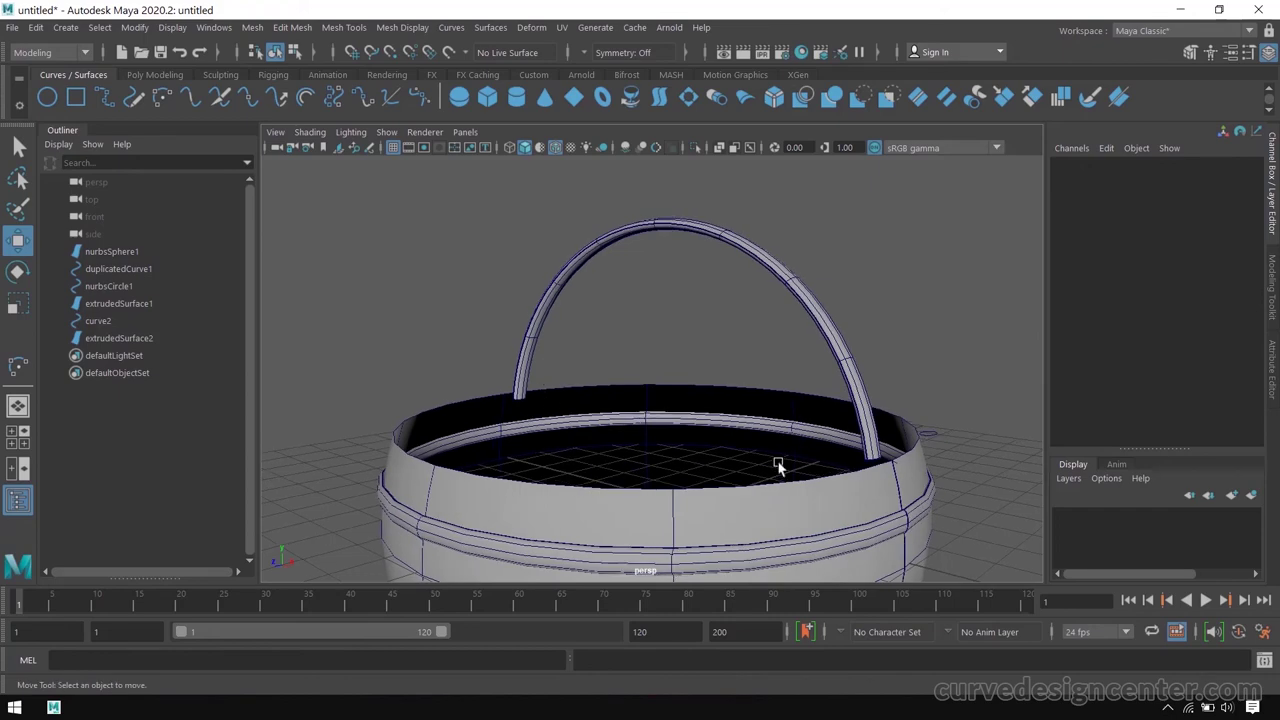
alt+drag(777, 463, 760, 354)
click(717, 389)
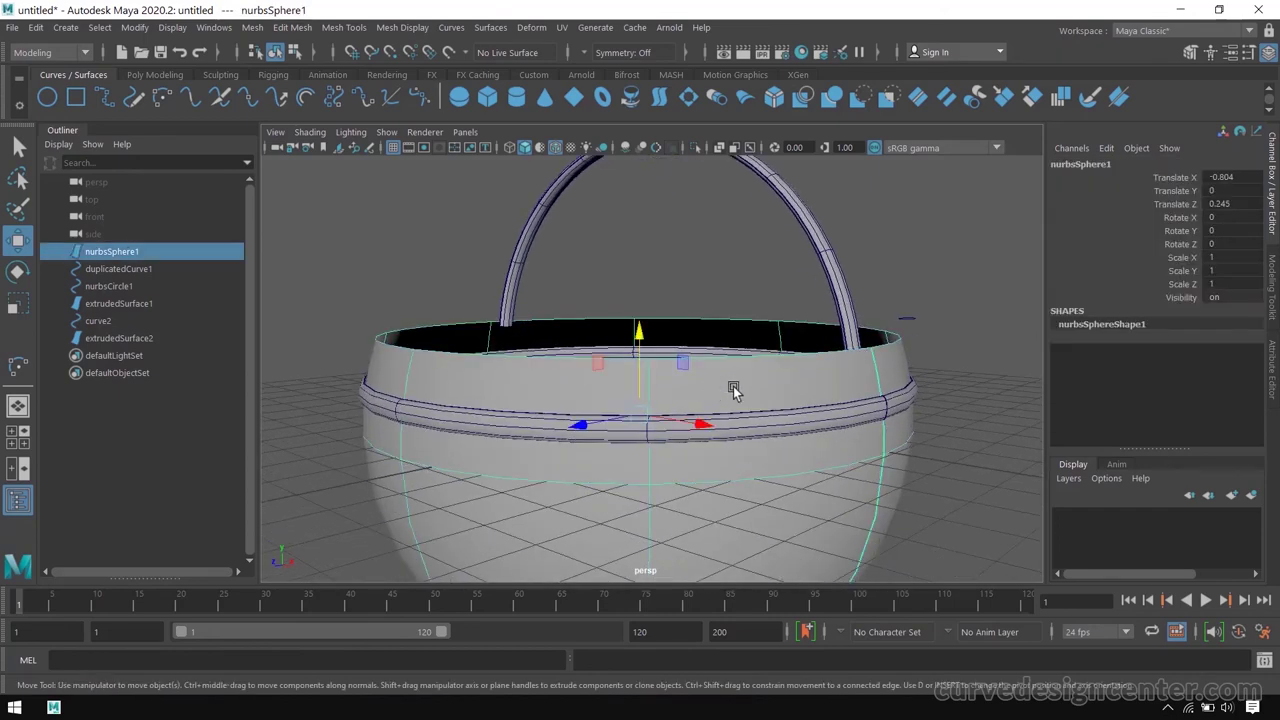
right_click(733, 390)
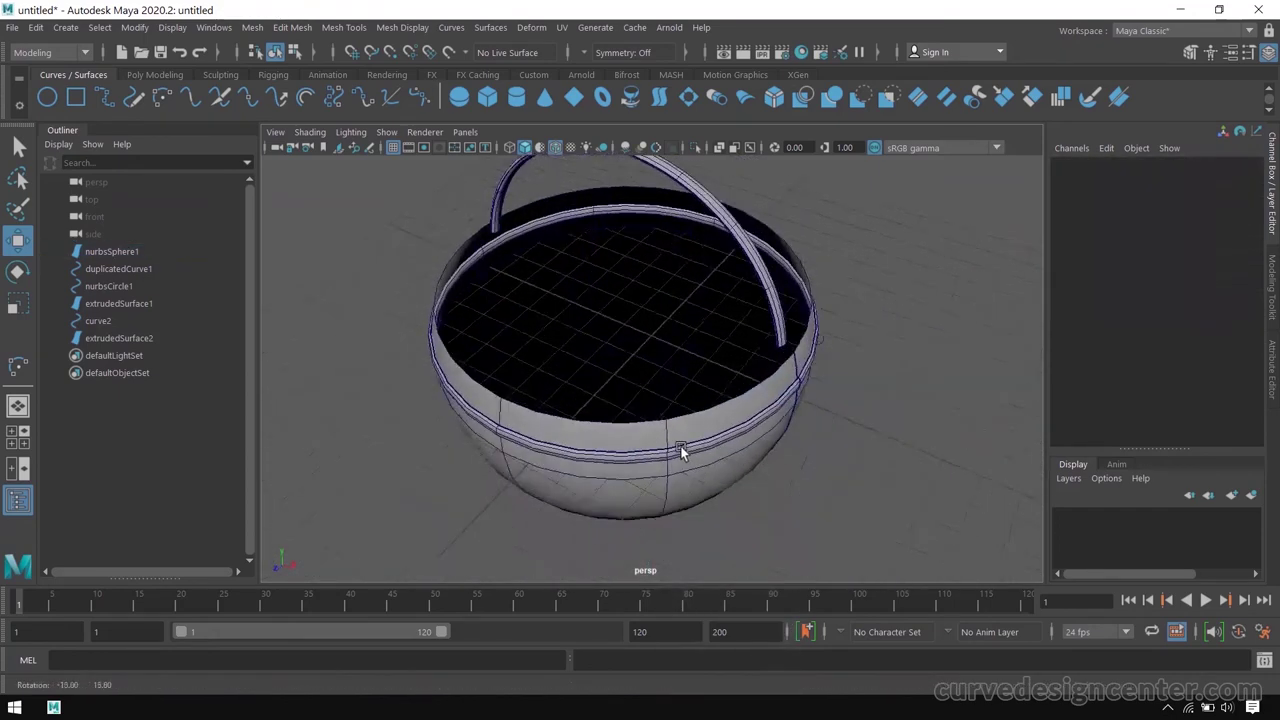
alt+drag(680, 449, 733, 418)
scroll(620, 349, up, 5)
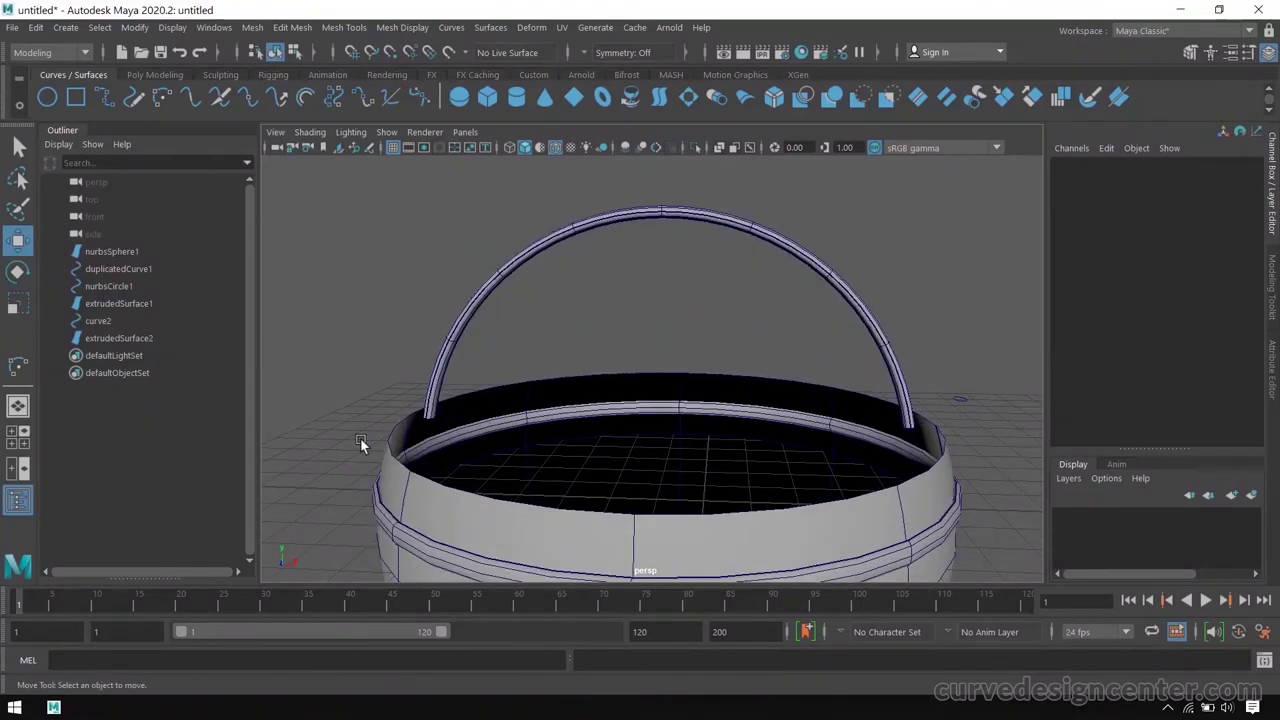
scroll(622, 330, down, 4)
mouse_move(666, 400)
alt+mouse_down()
mouse_move(649, 417)
mouse_move(671, 420)
mouse_move(660, 418)
alt+mouse_up()
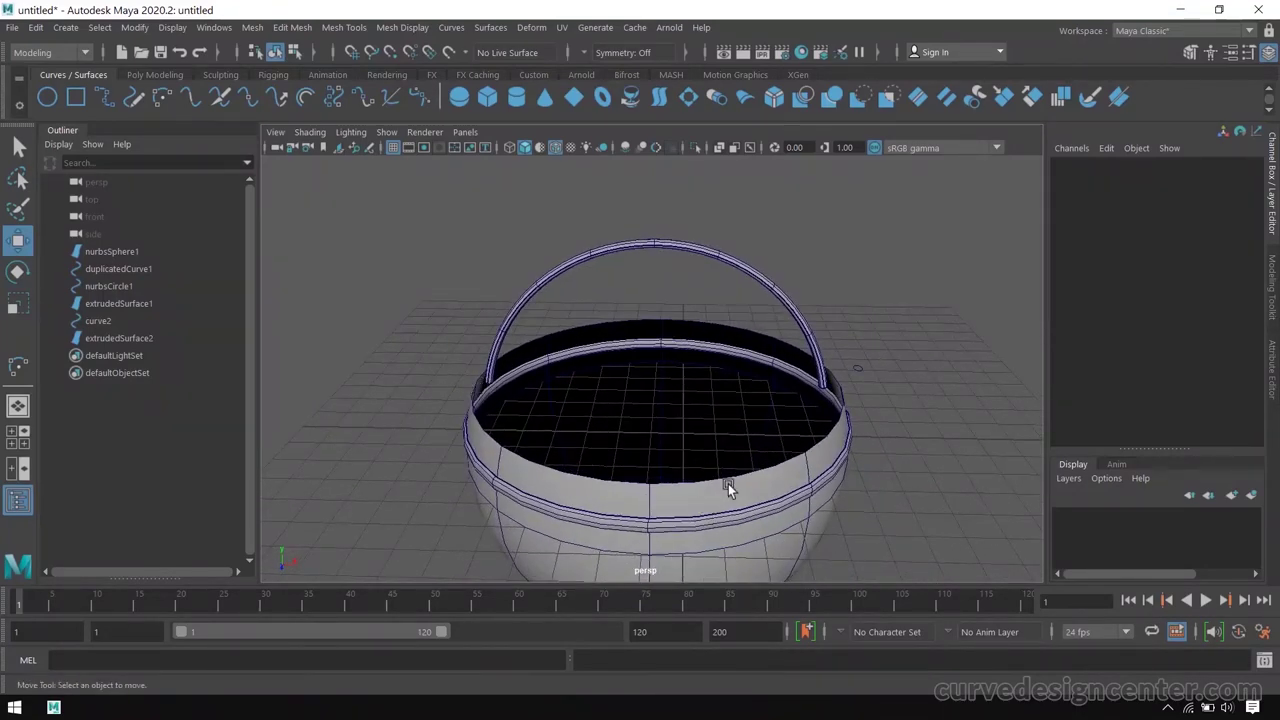
alt+drag(728, 484, 717, 489)
Select the isoparm at the bowl's upper rim and duplicate it as a separate surface curve.
right_drag(672, 322, 695, 218)
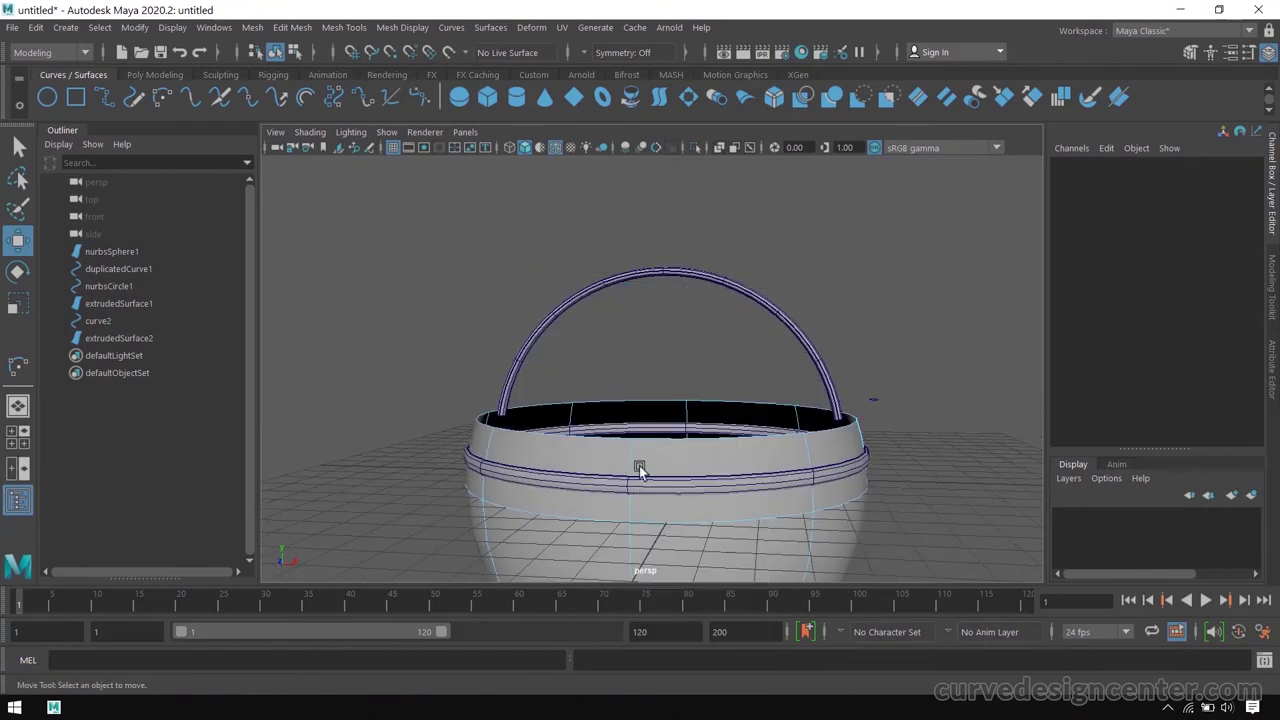
click(694, 428)
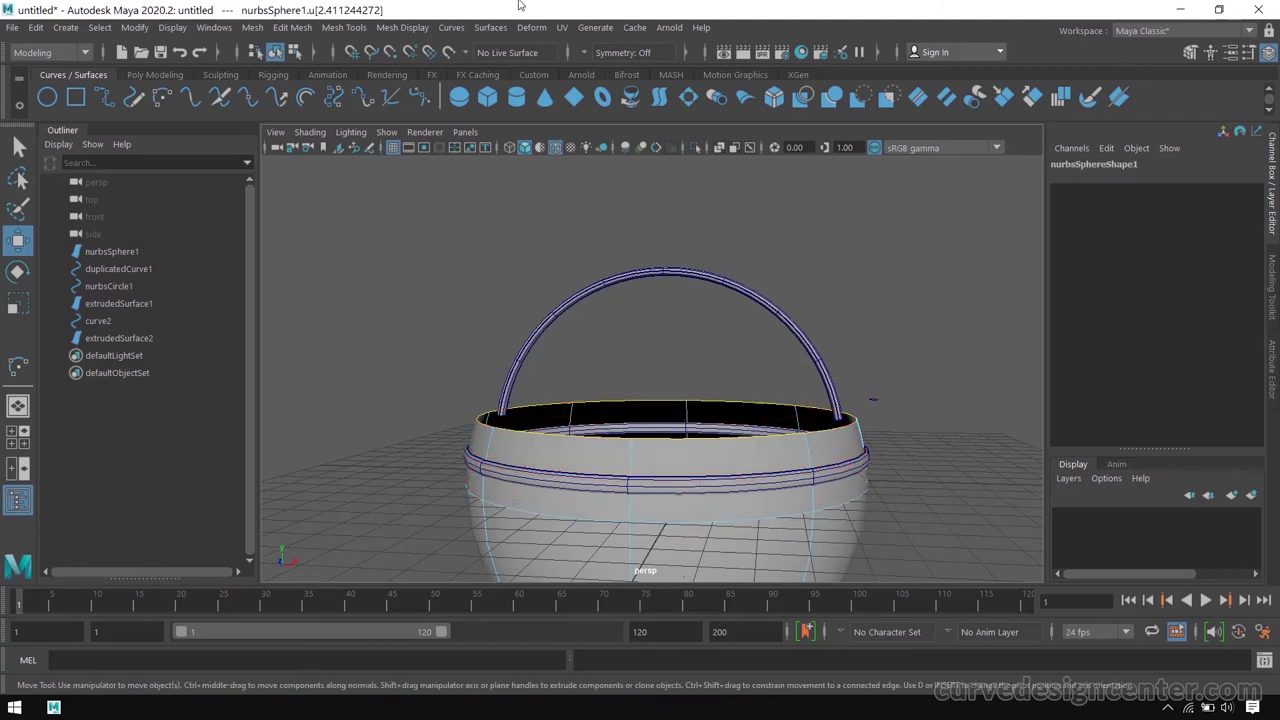
click(452, 28)
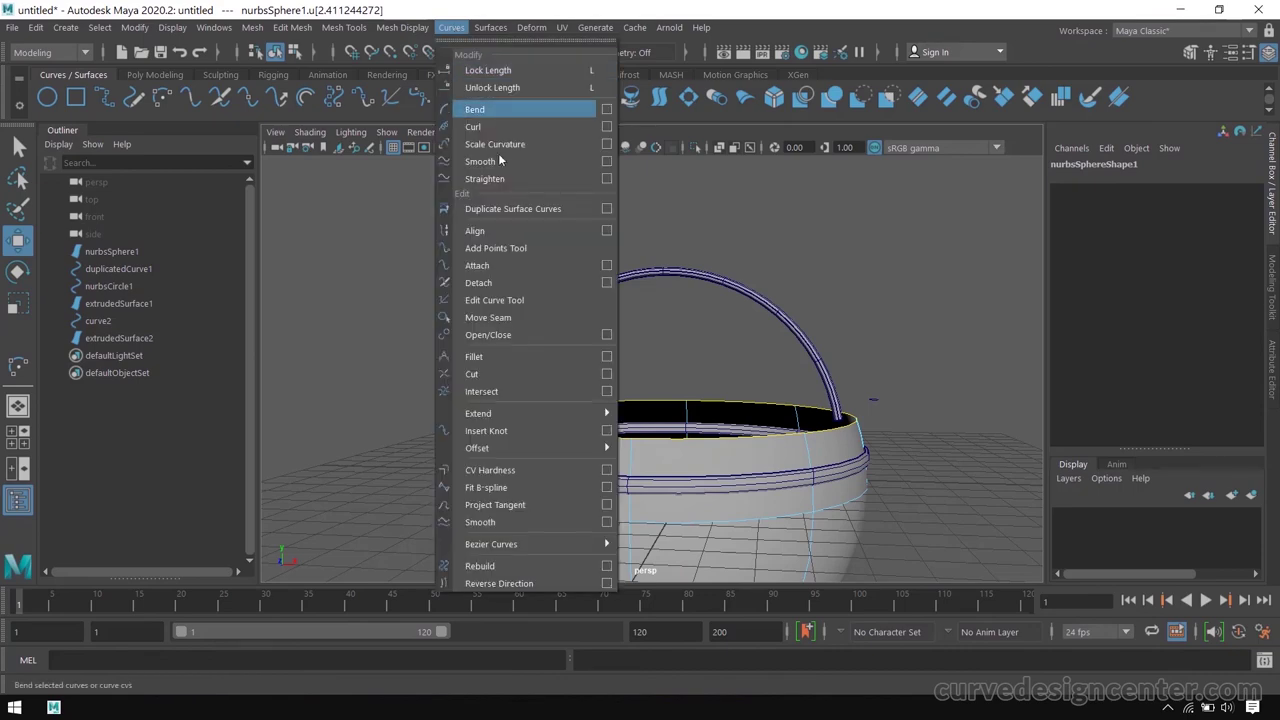
click(503, 209)
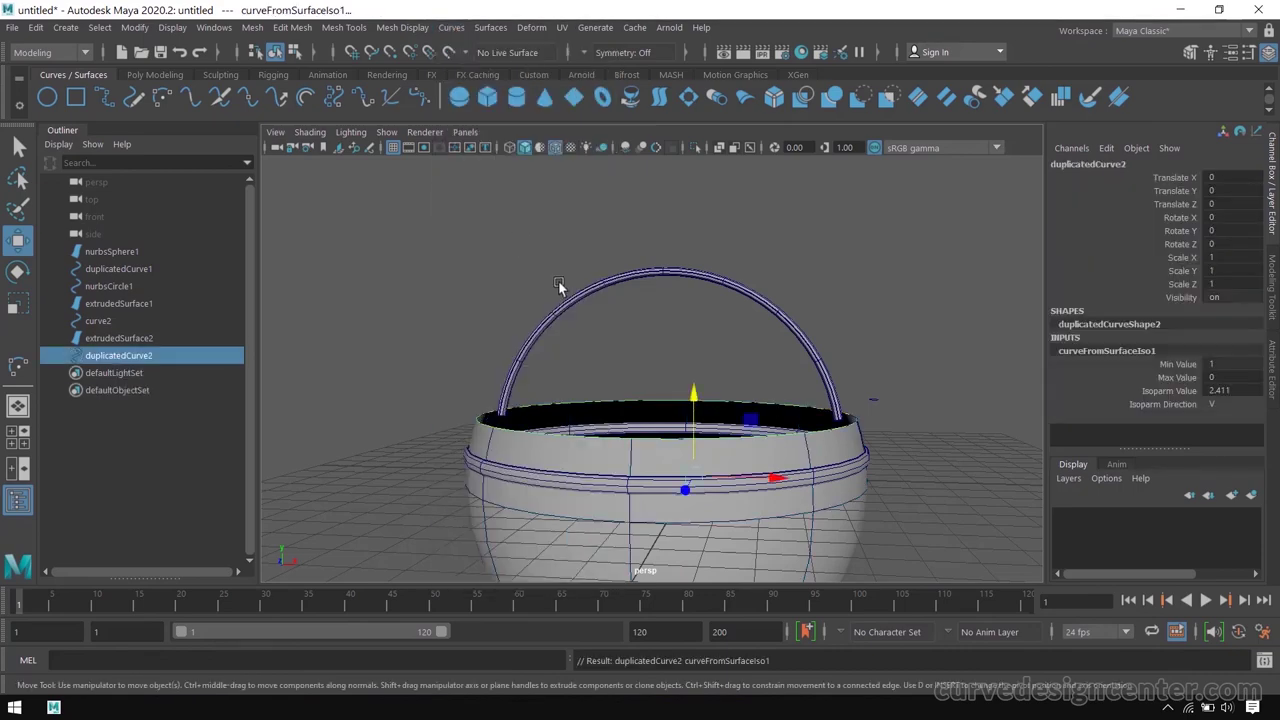
Duplicate the rim curve and scale the copy uniformly to 0.953 to form an inner ring.
alt+drag(777, 294, 786, 320)
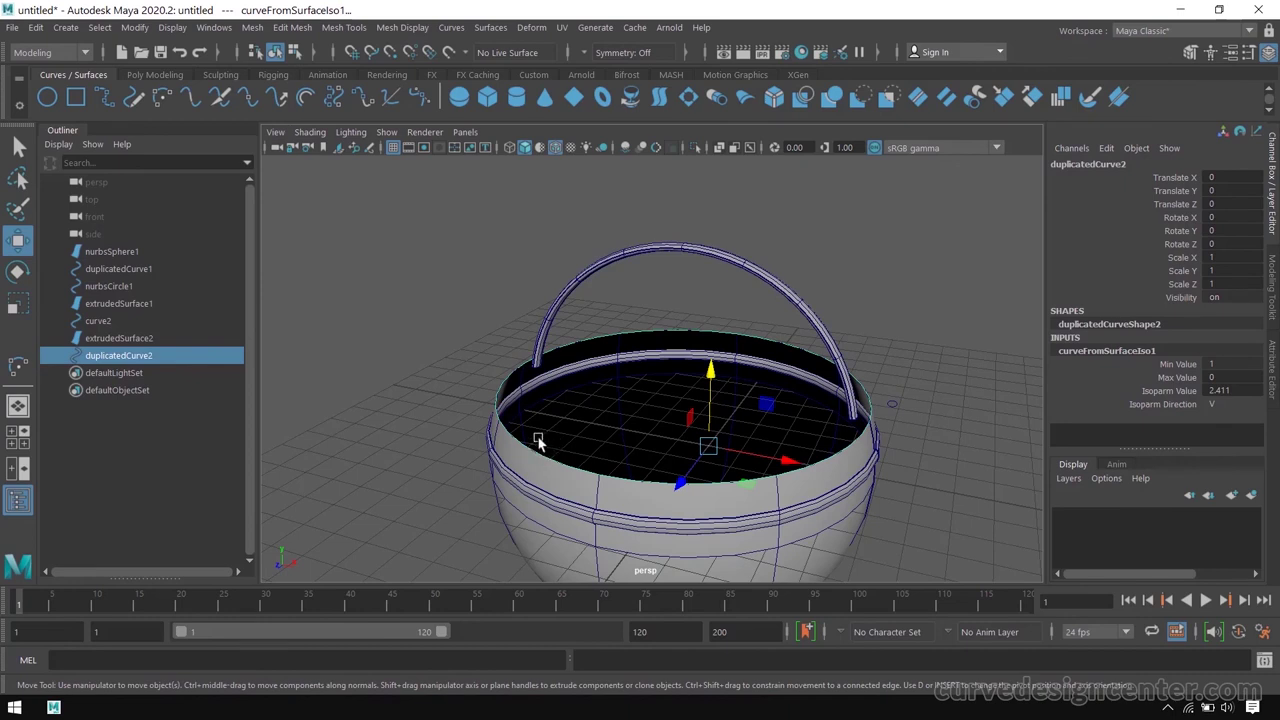
key(ctrl+d)
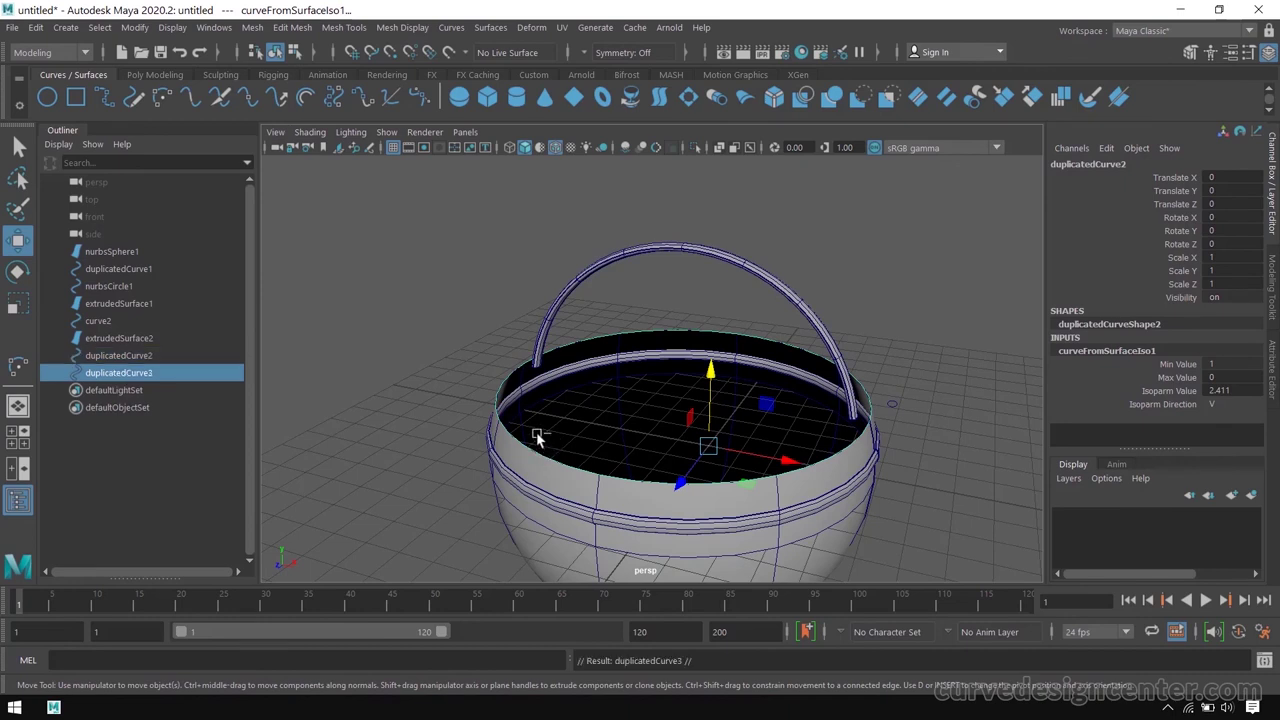
key(r)
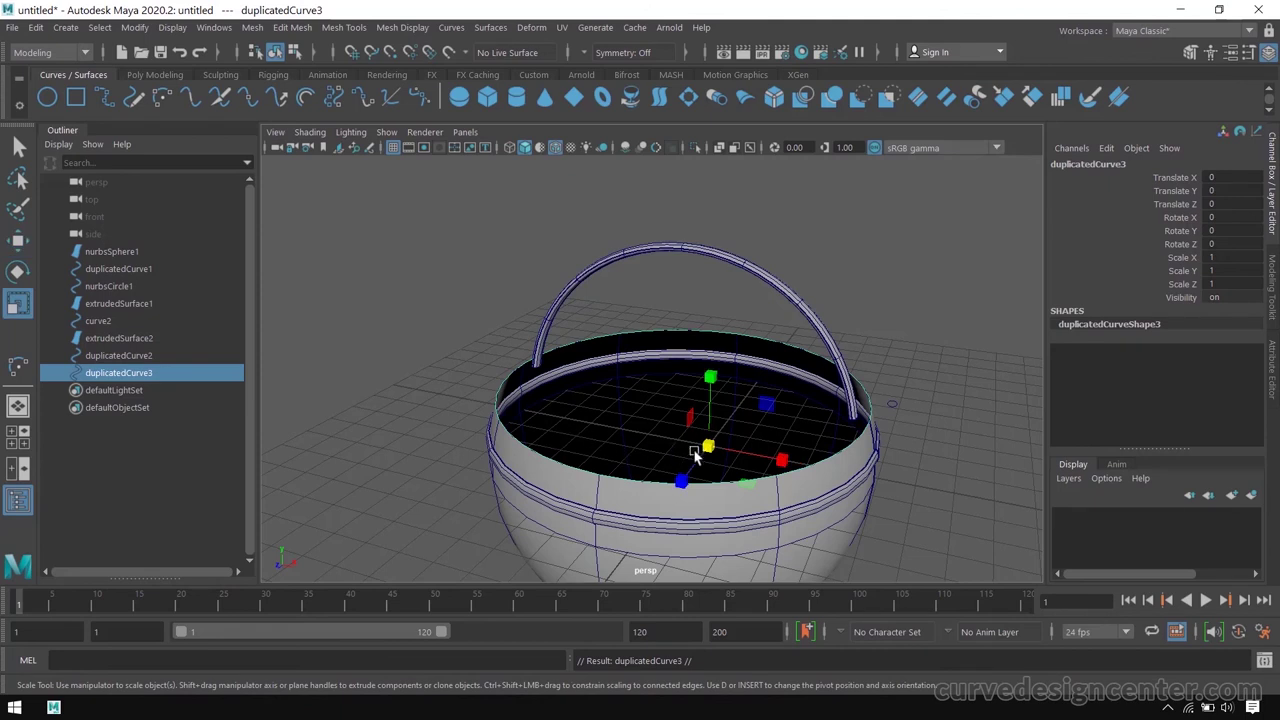
drag(708, 440, 686, 488)
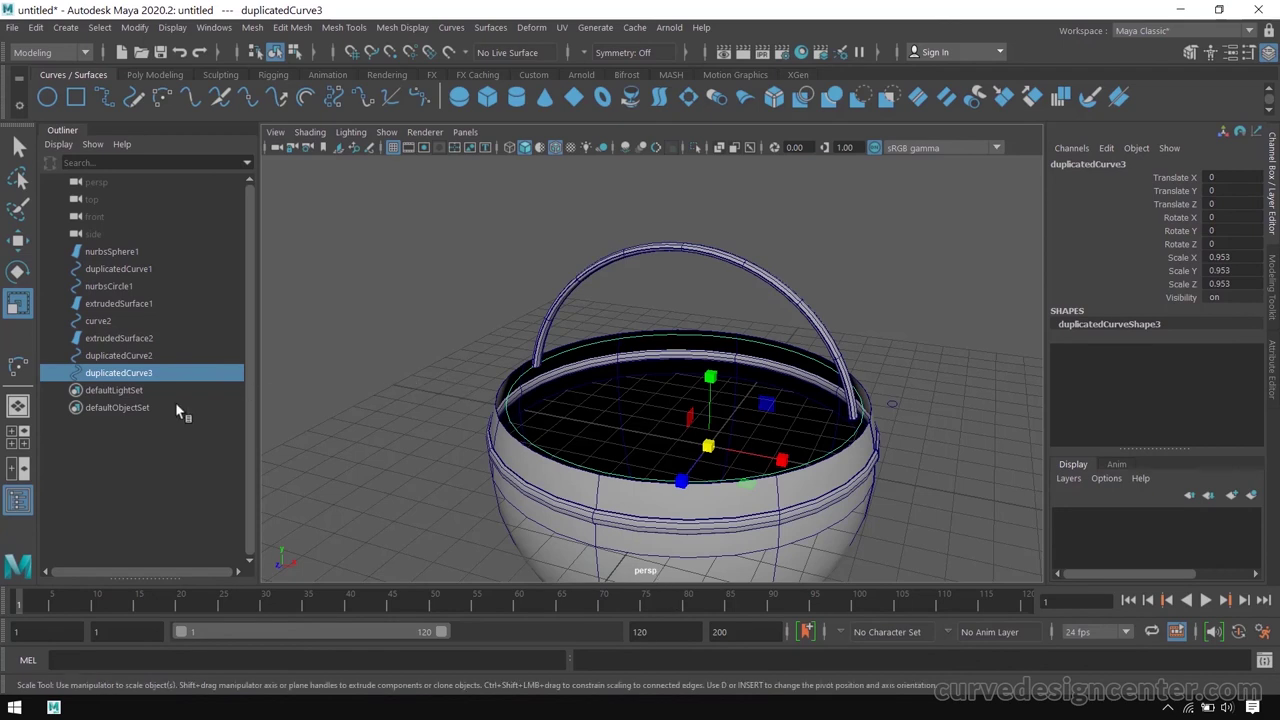
Loft a surface between the inner ring and the original rim curve, and clear the selection.
ctrl+click(113, 356)
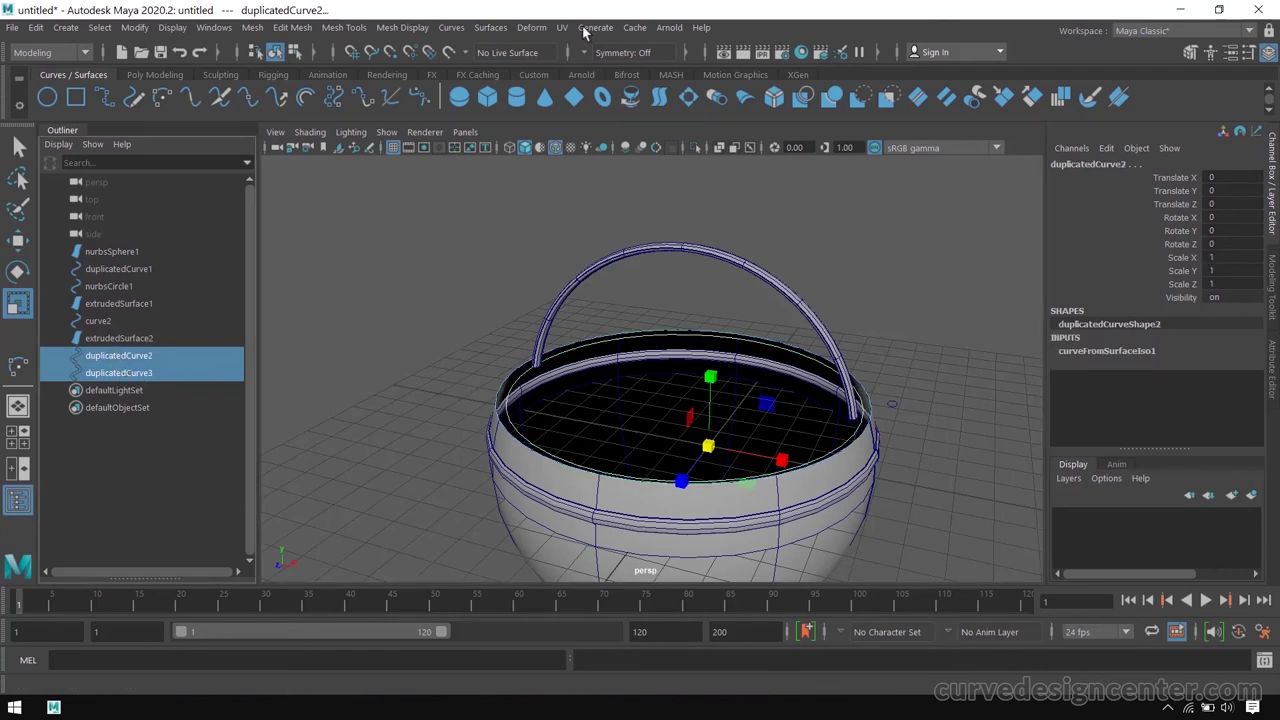
click(490, 28)
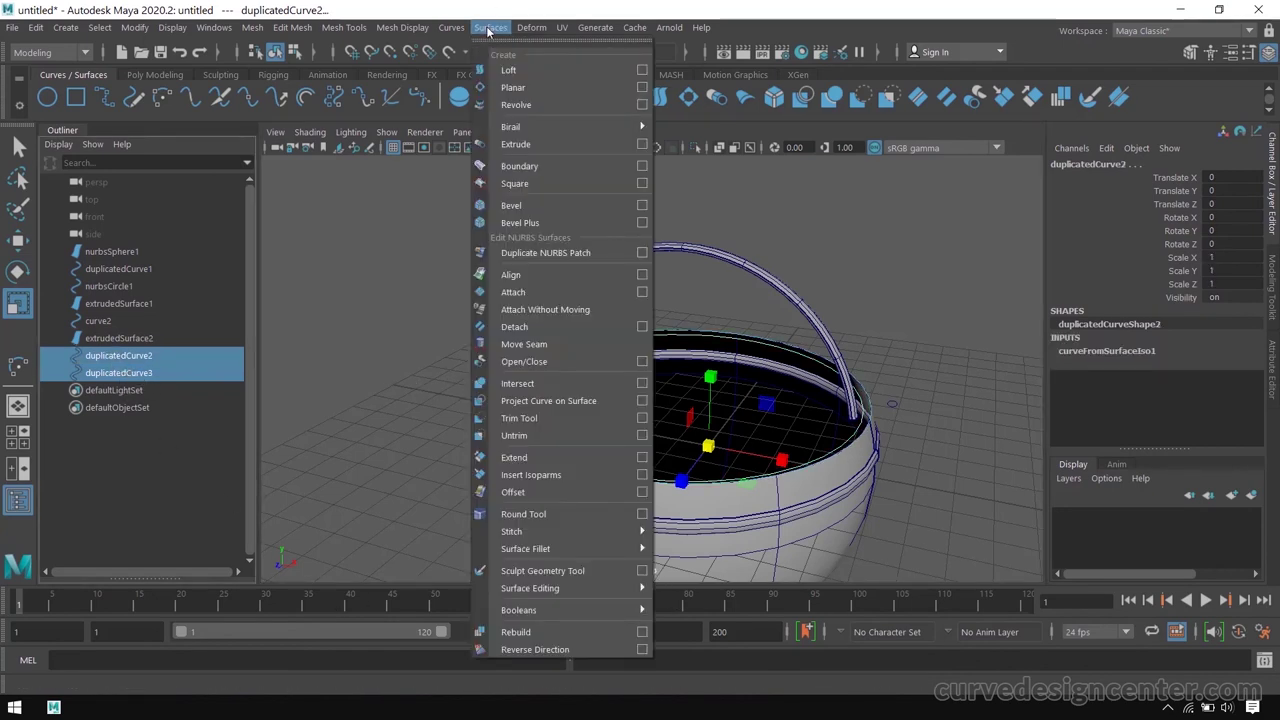
click(521, 71)
click(458, 212)
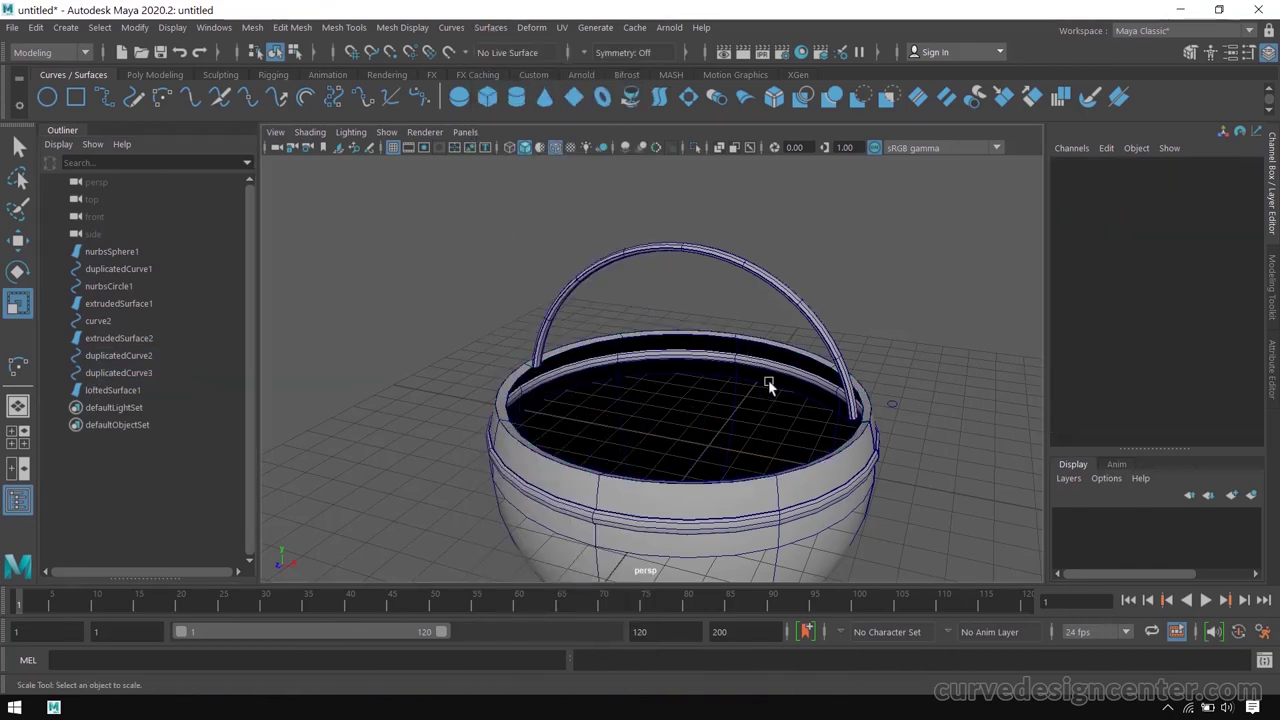
Widen the handle surface to an X scale of 1.018 and shift it to X 0.062, aligning its ends with the rim.
alt+drag(768, 384, 571, 429)
scroll(445, 376, up, 5)
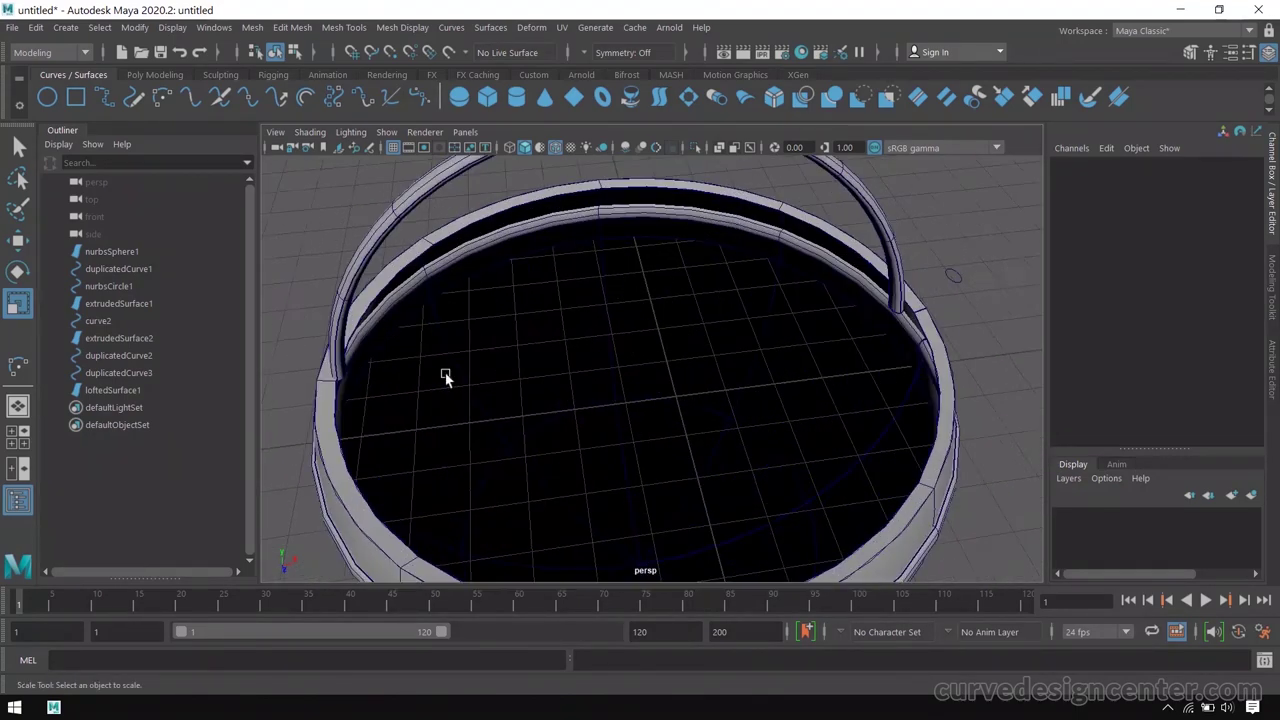
scroll(447, 373, up, 2)
alt+middle_drag(449, 371, 621, 368)
alt+drag(530, 418, 509, 364)
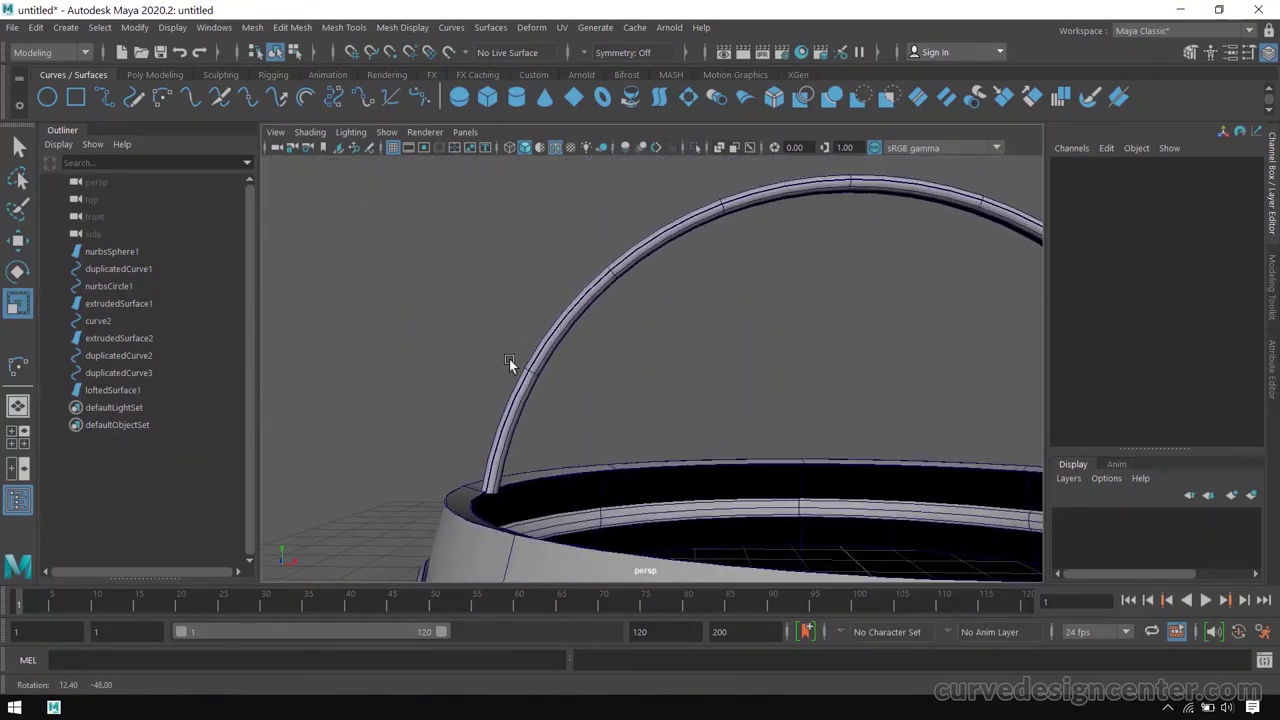
click(538, 412)
key(w)
alt+drag(538, 412, 671, 400)
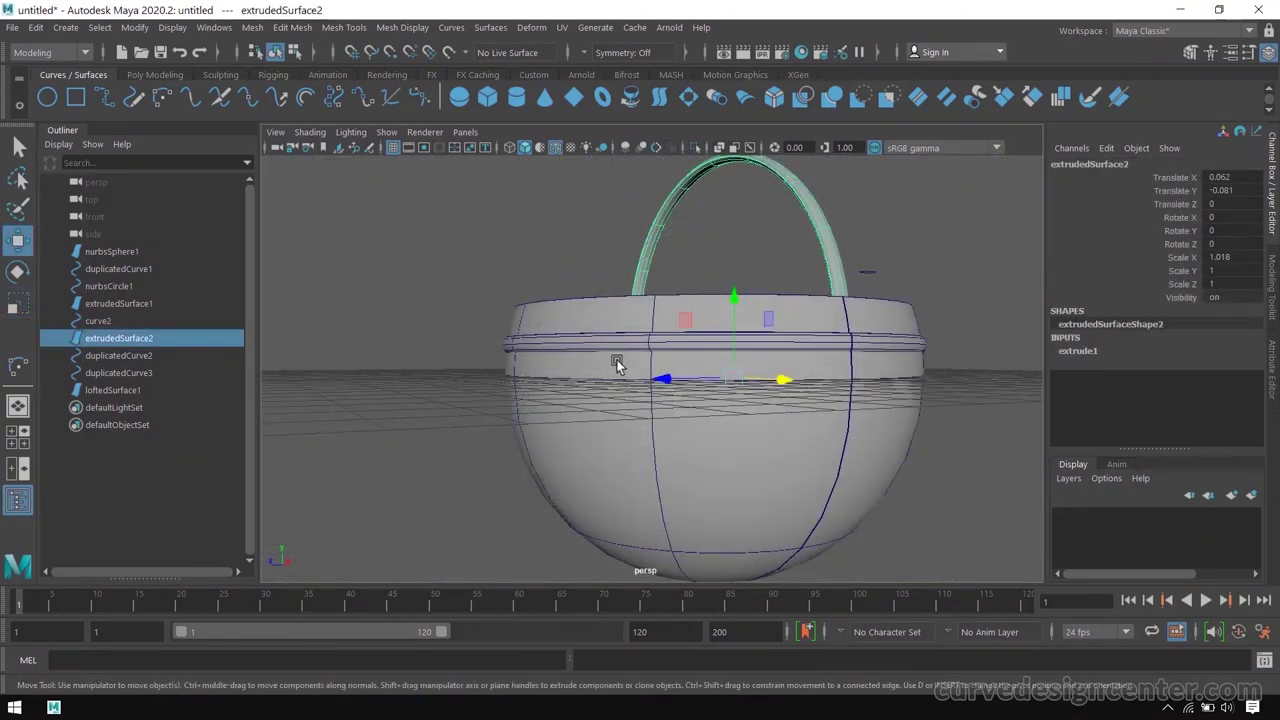
alt+drag(614, 360, 613, 388)
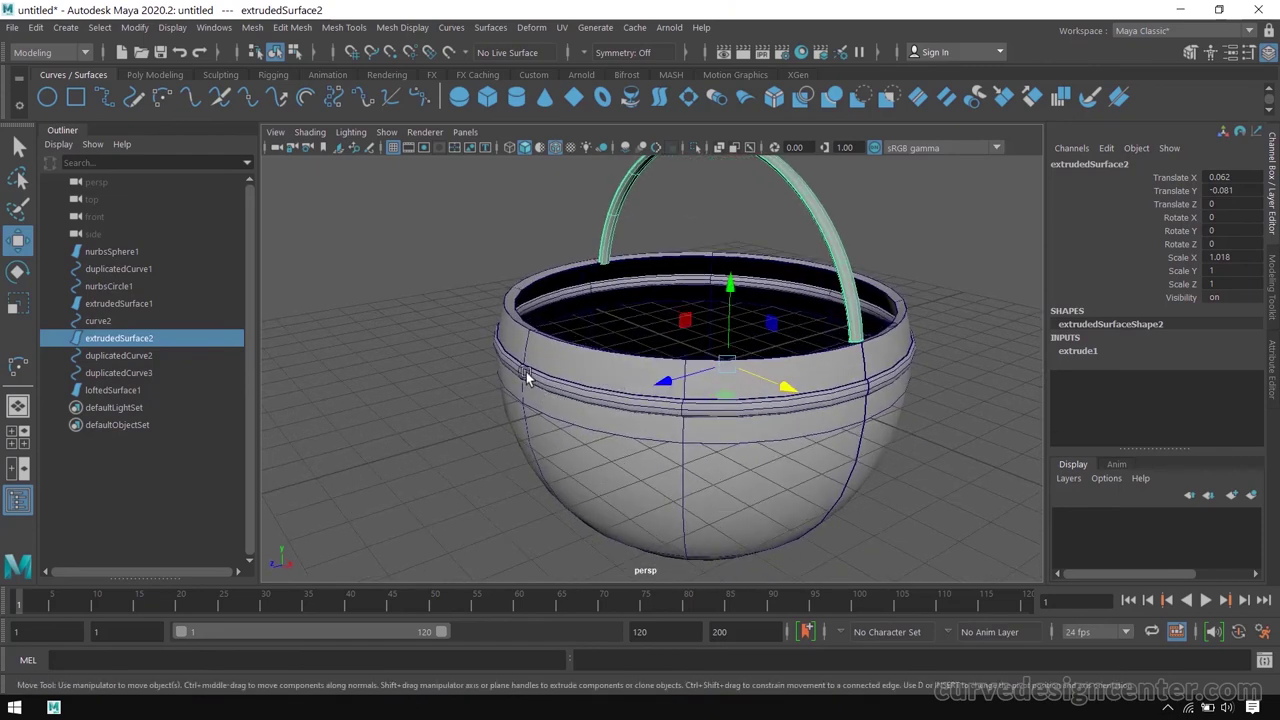
alt+drag(771, 434, 888, 350)
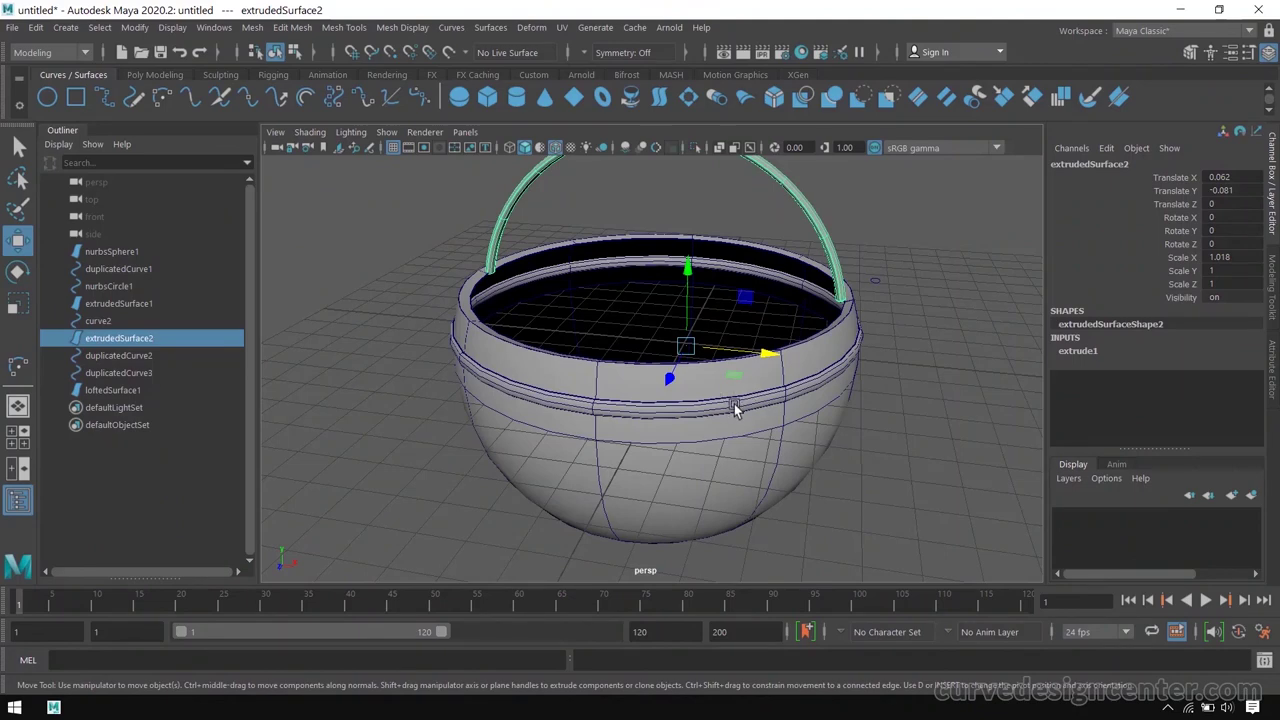